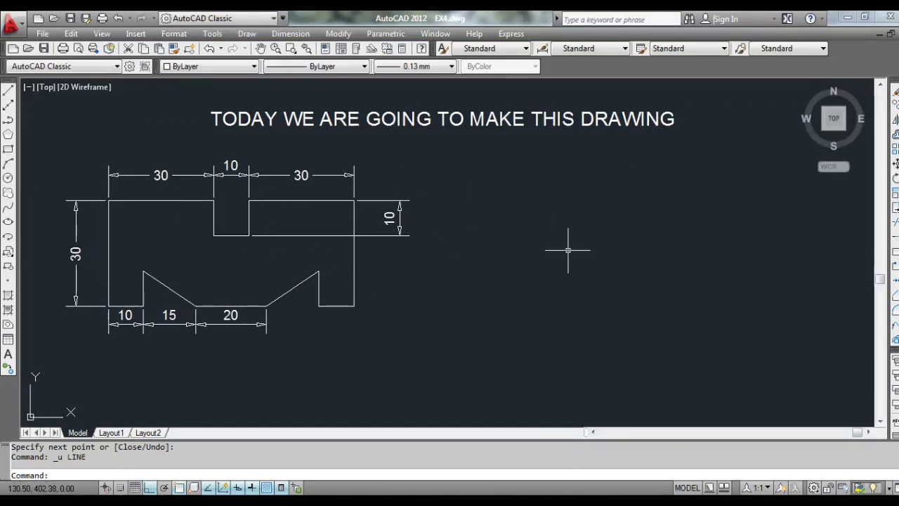
Start the outline right of the reference with a 5-unit step, a 10-unit rise and a 30-unit top edge.
text(l)
key(Return)
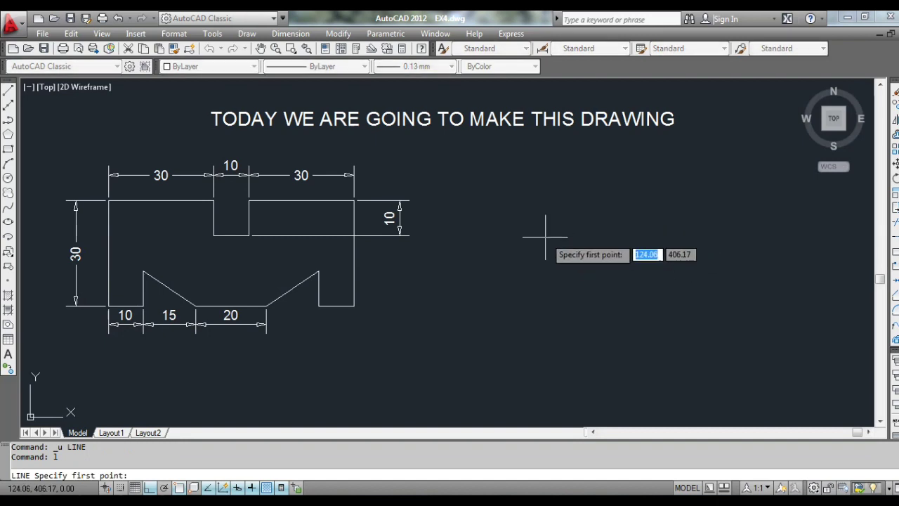
click(566, 237)
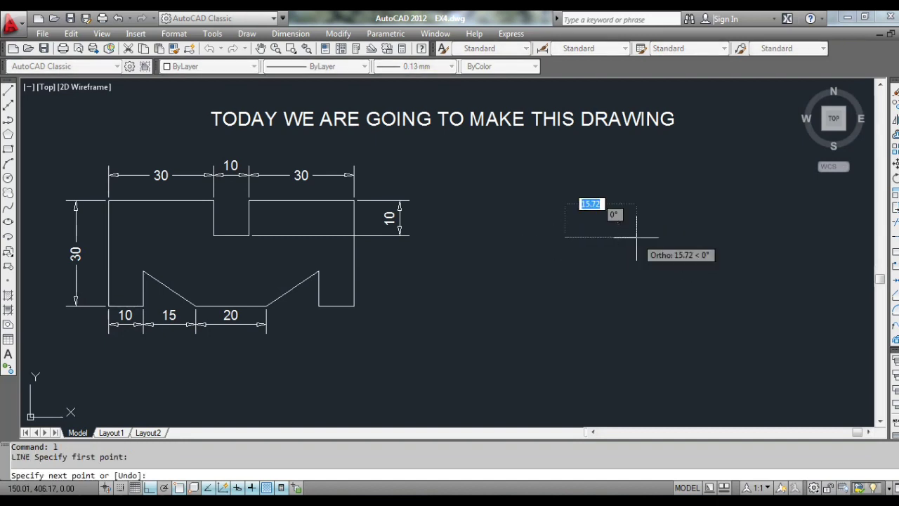
text(5)
key(Return)
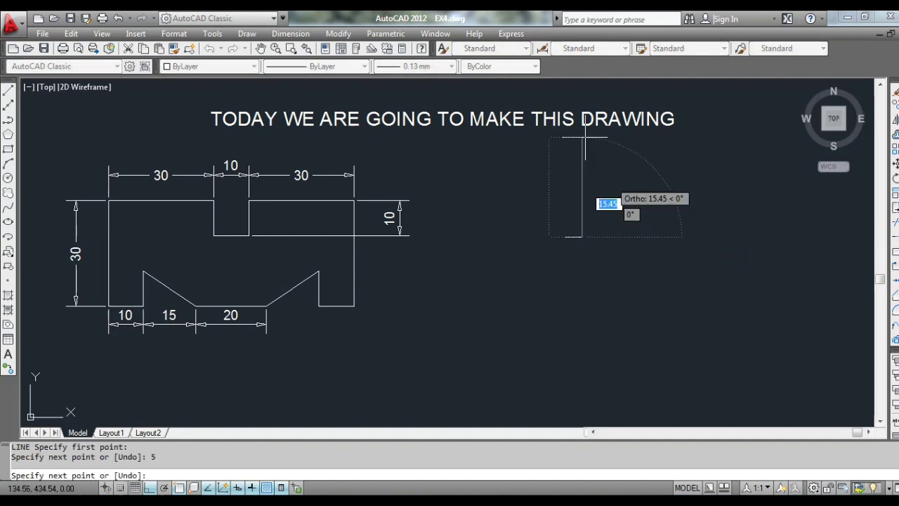
scroll(581, 137, up, 1)
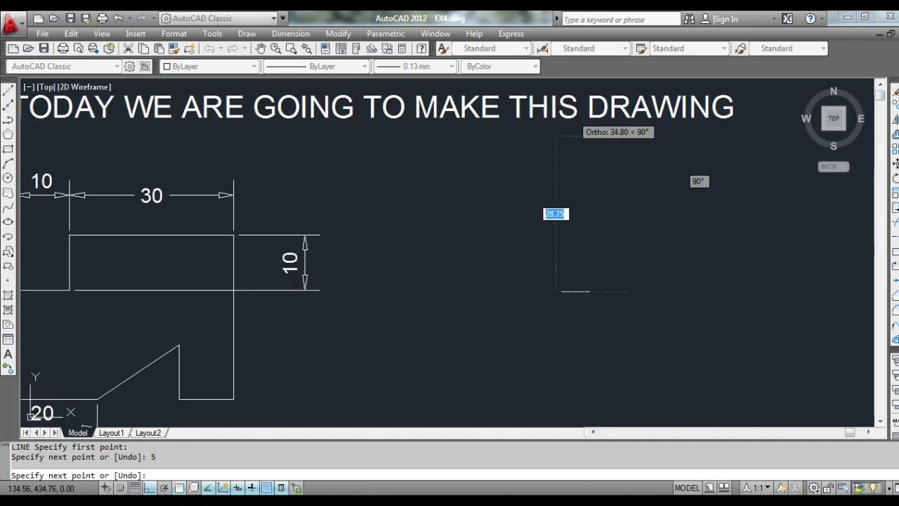
scroll(587, 161, up, 2)
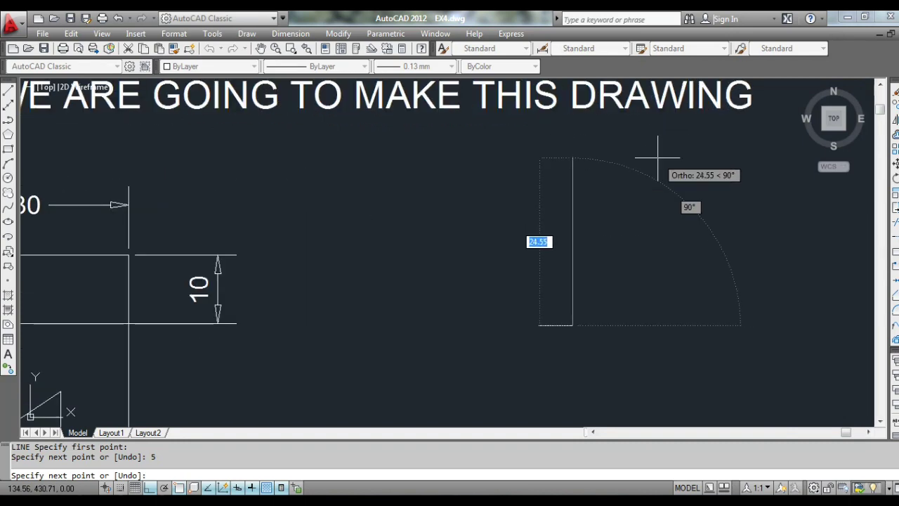
text(10)
key(Return)
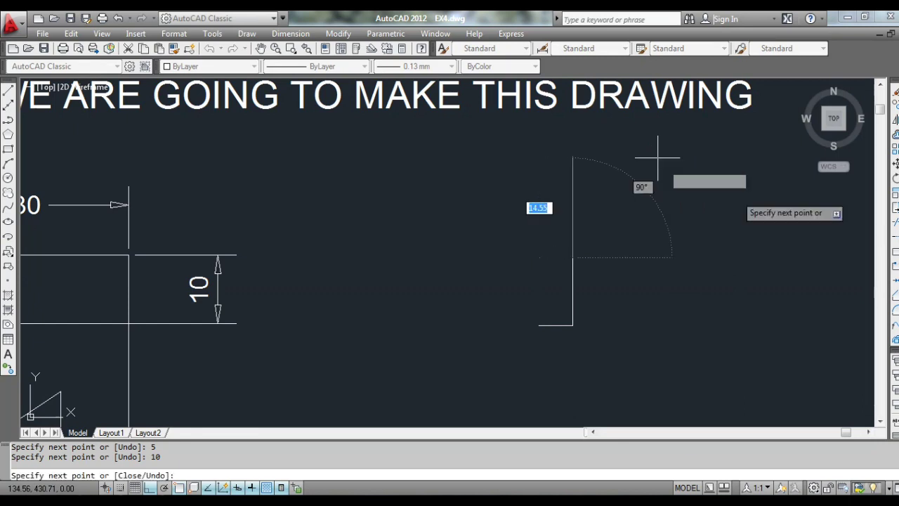
middle_drag(776, 204, 722, 185)
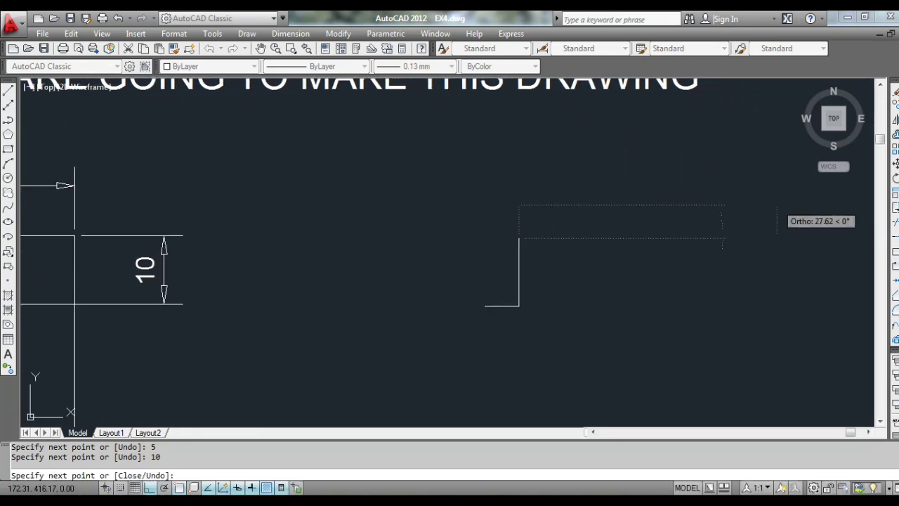
text(0)
key(Return)
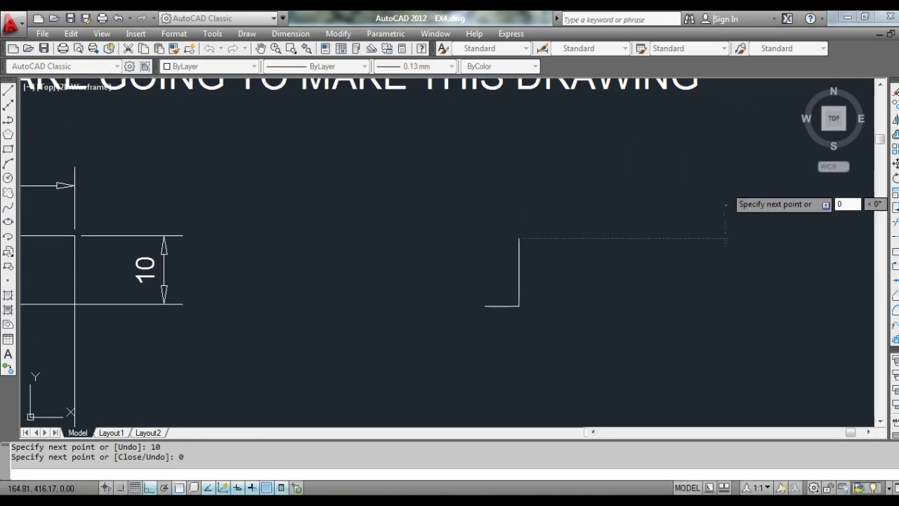
text(30)
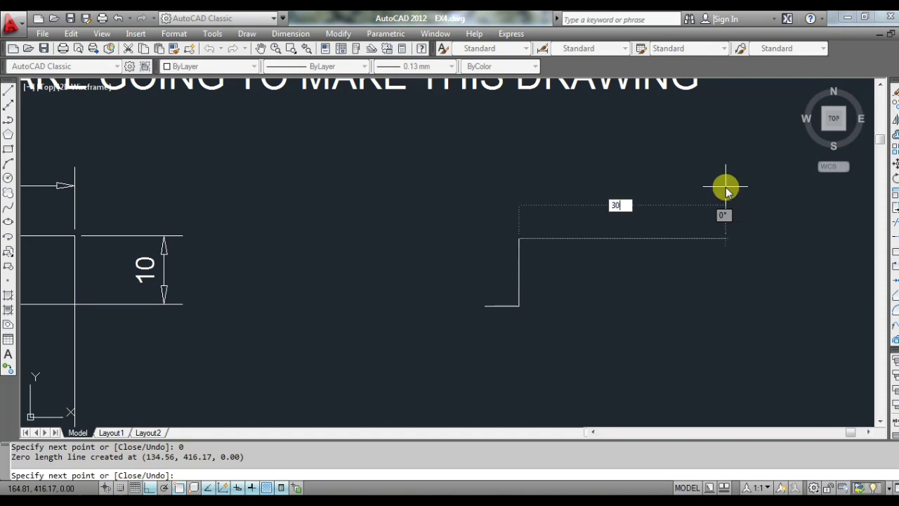
key(Return)
Continue with the 30-unit right side, a 10-unit bottom segment and a 10-unit rise, then end the line.
middle_drag(716, 352, 714, 174)
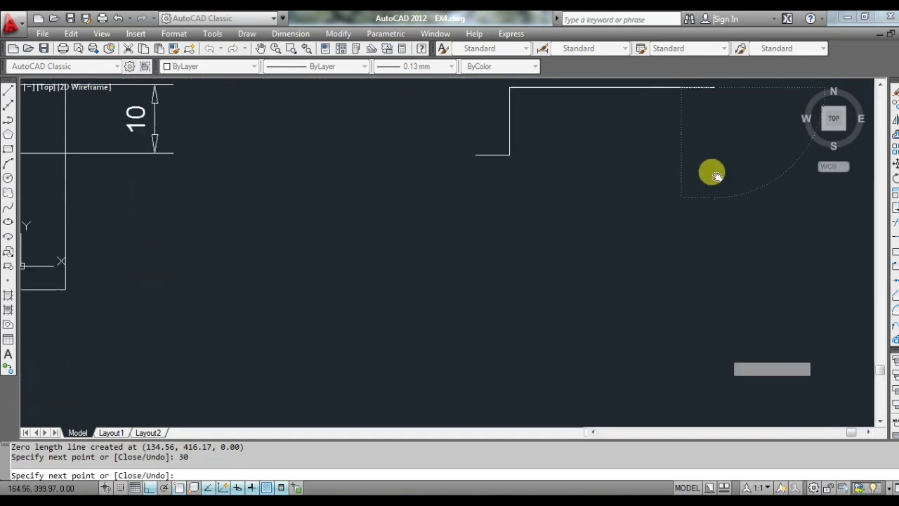
text(30)
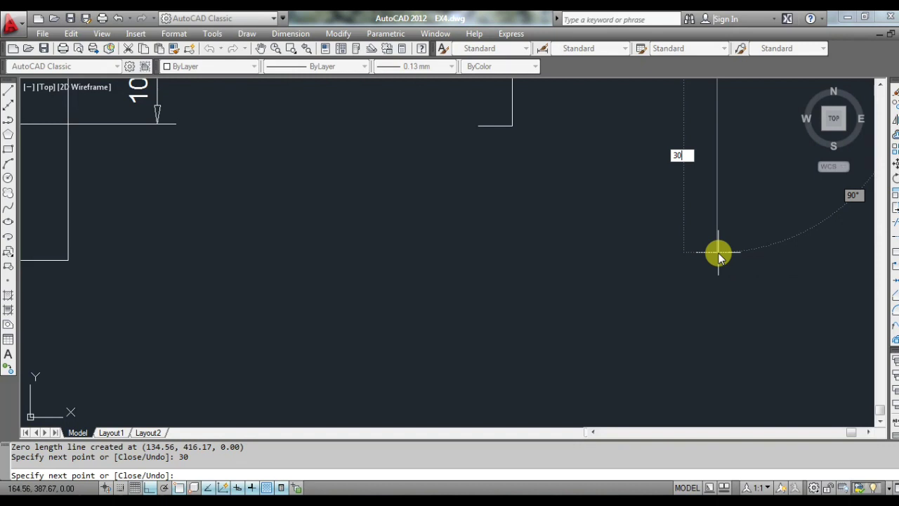
key(Return)
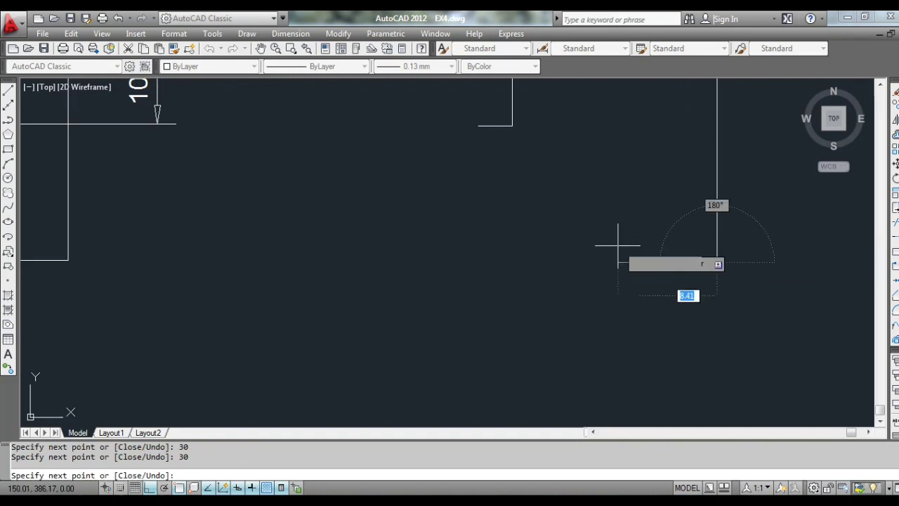
scroll(614, 245, down, 2)
scroll(618, 246, down, 1)
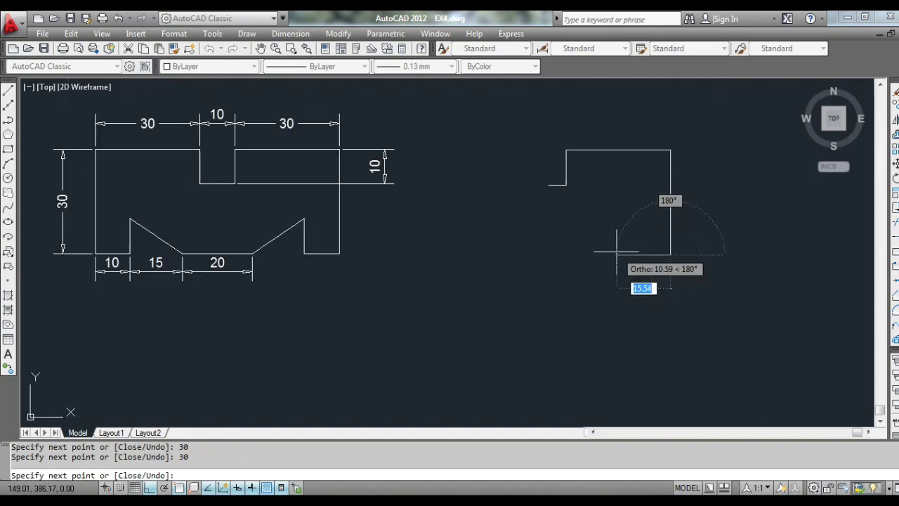
text(10)
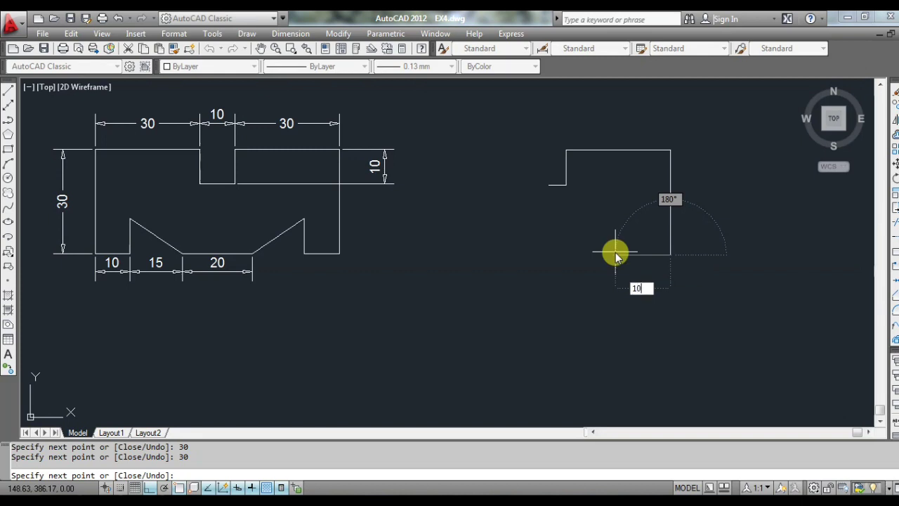
key(Return)
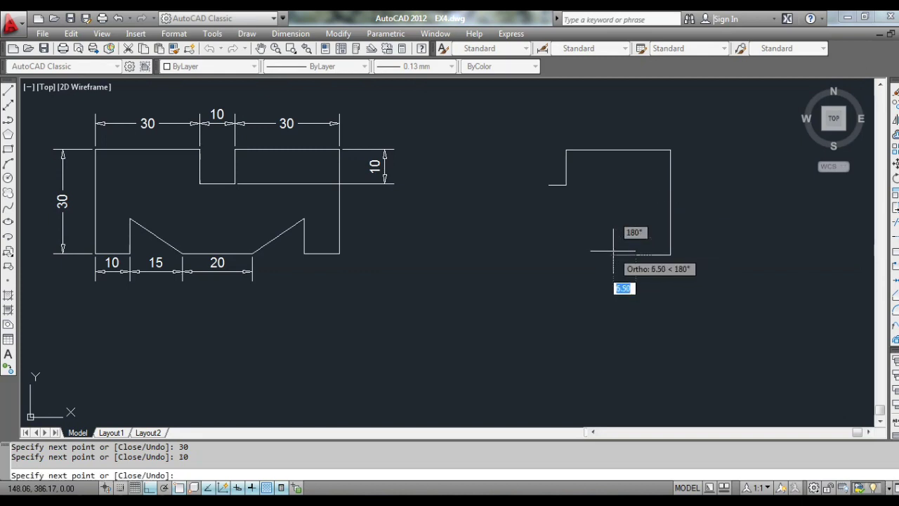
scroll(636, 200, up, 1)
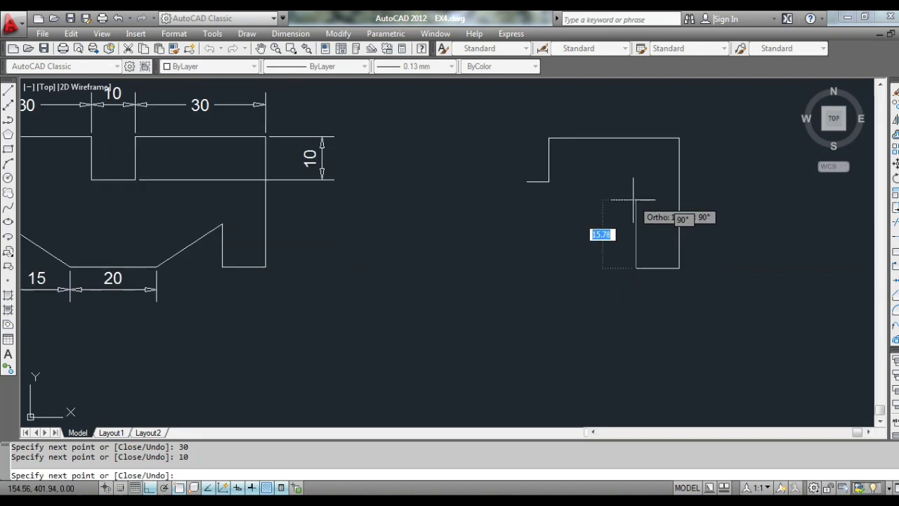
scroll(633, 201, up, 1)
text(10)
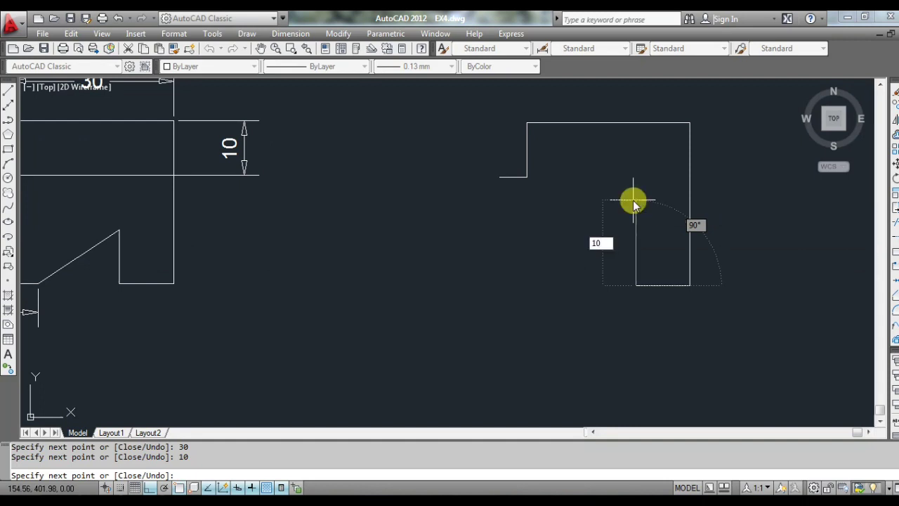
key(Return)
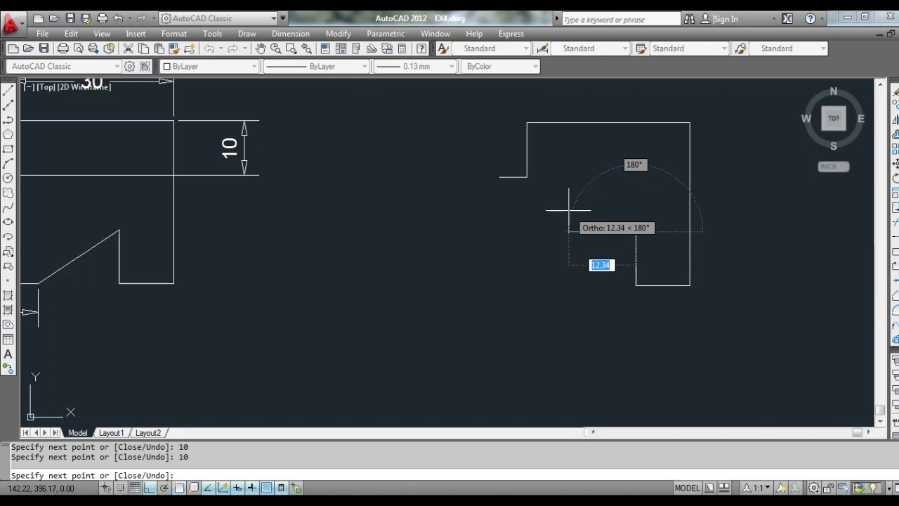
key(Escape)
scroll(587, 235, down, 2)
scroll(618, 234, down, 1)
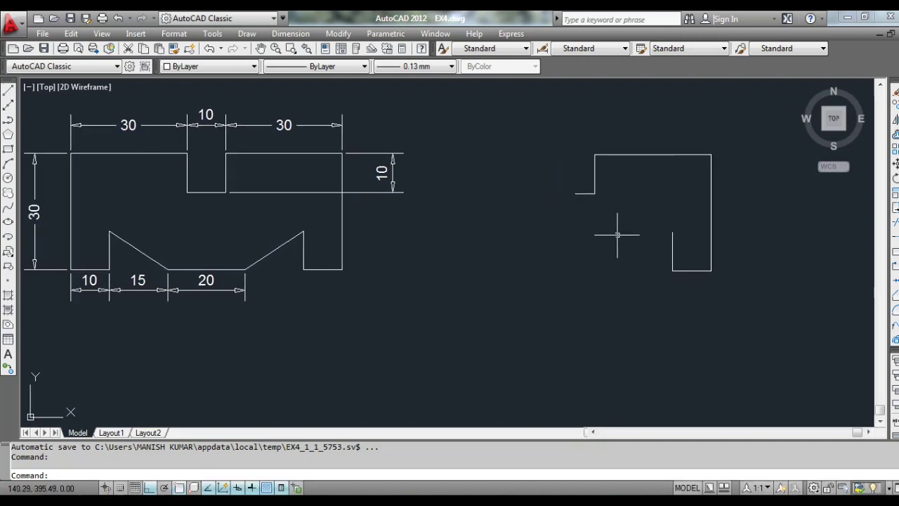
scroll(617, 234, up, 1)
Offset the short vertical line 15 units left, then offset that copy 10 more units left.
text(o)
key(Return)
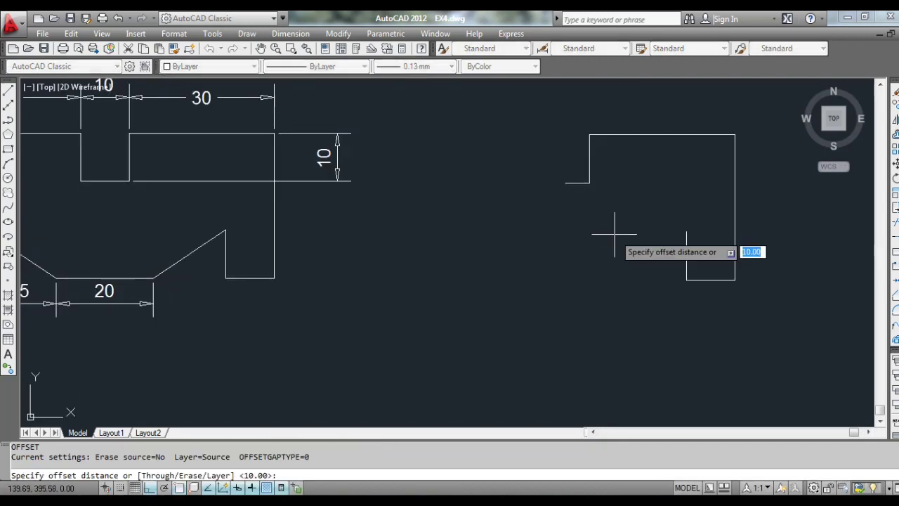
key(Return)
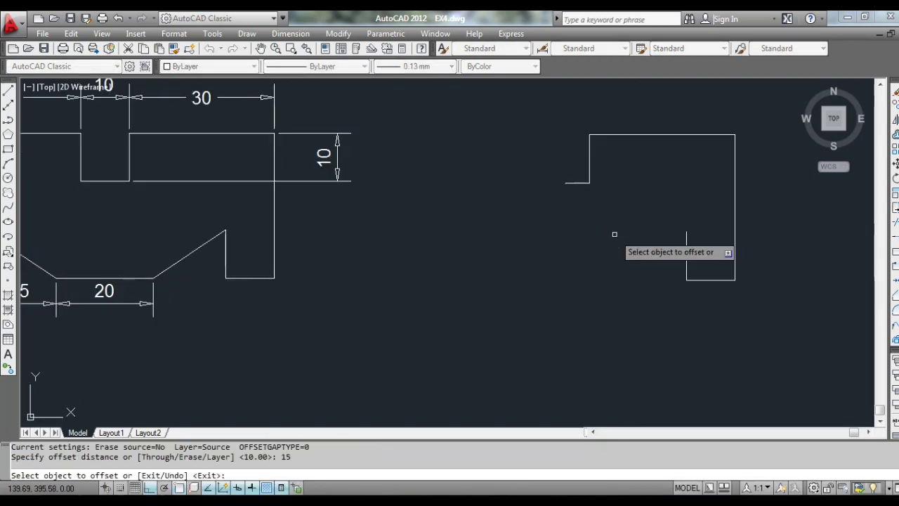
click(686, 261)
click(622, 242)
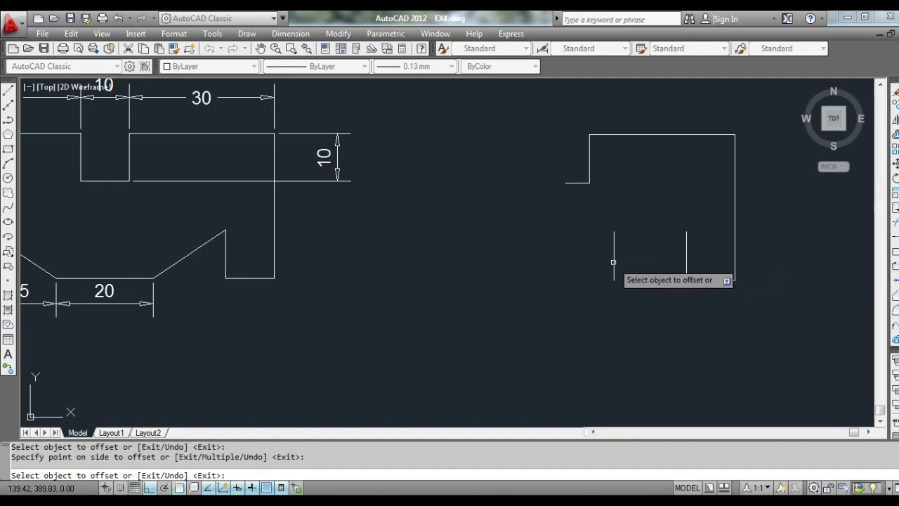
key(Escape)
key(Return)
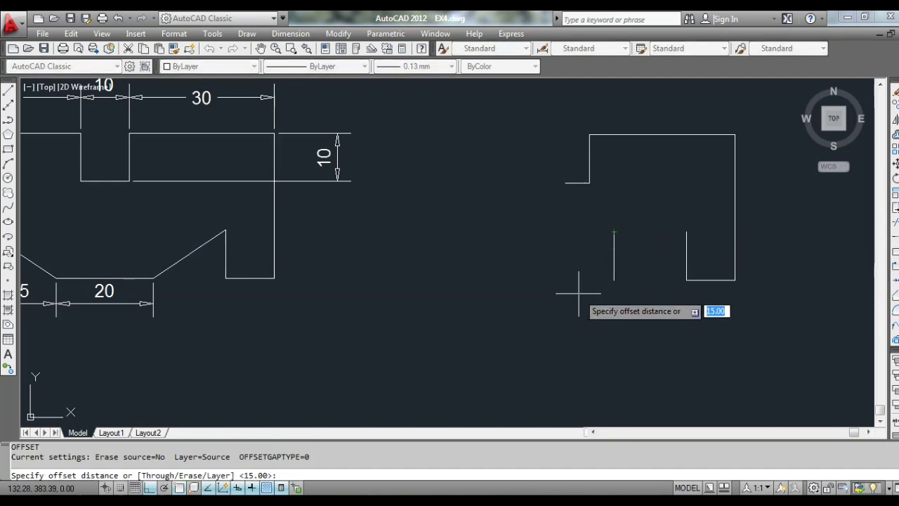
text(10)
key(Return)
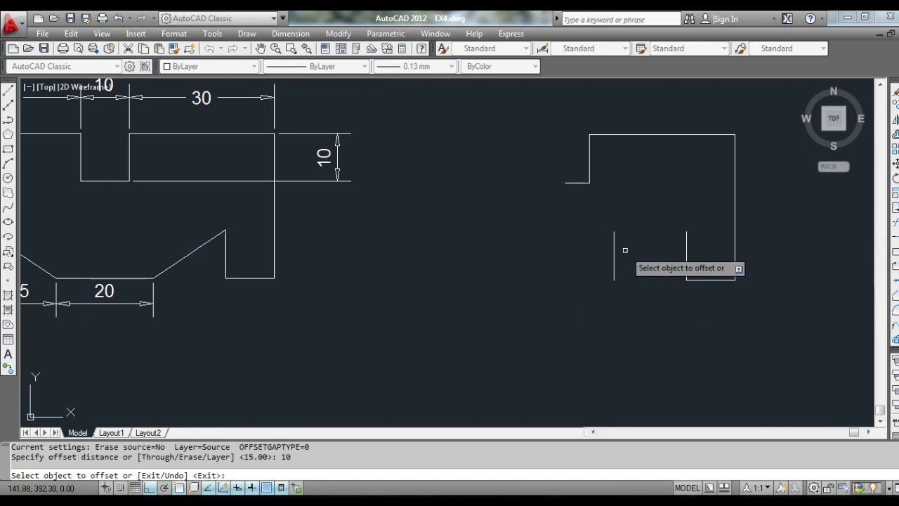
click(613, 255)
click(566, 261)
key(Escape)
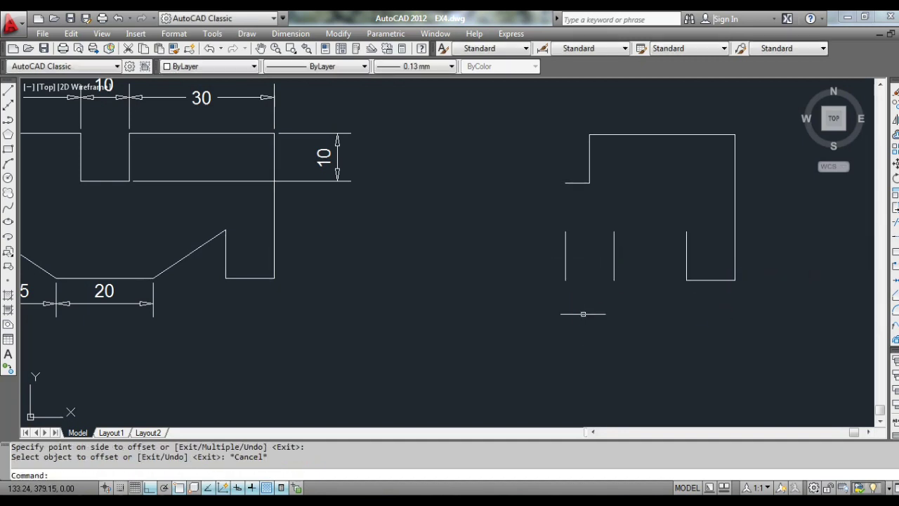
text(ex)
Extend the bottom edge to meet both new vertical lines.
key(Return)
key(Return)
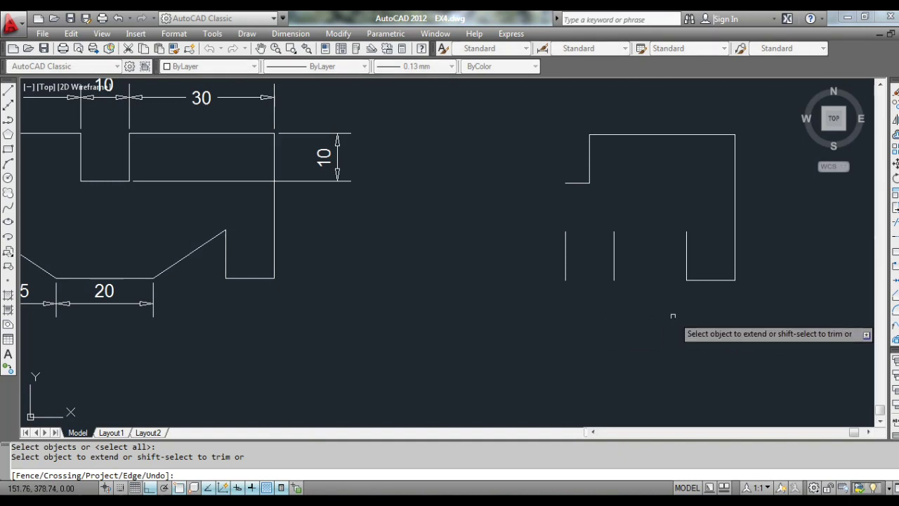
click(693, 279)
click(650, 280)
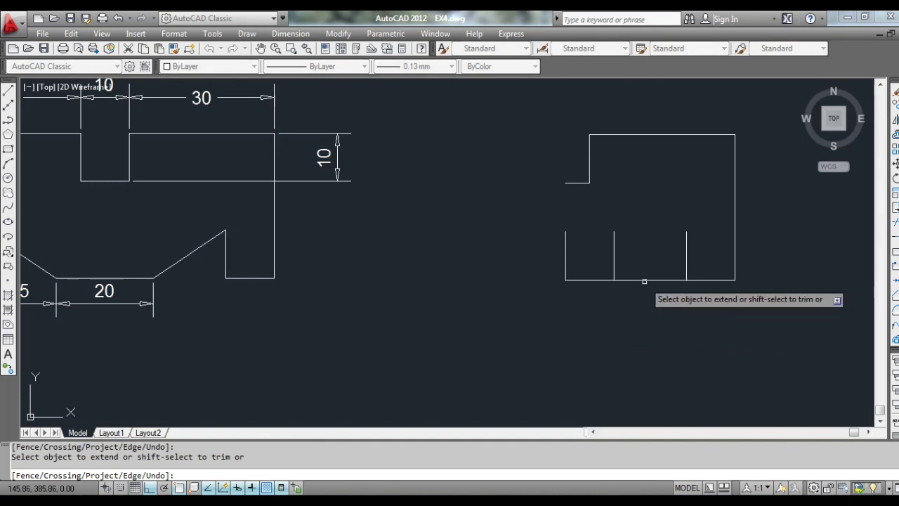
key(Escape)
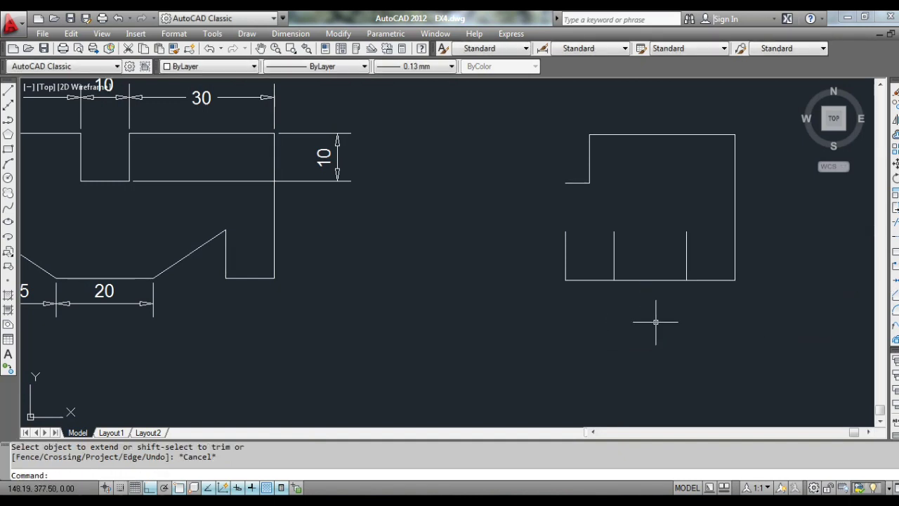
key(l)
key(Return)
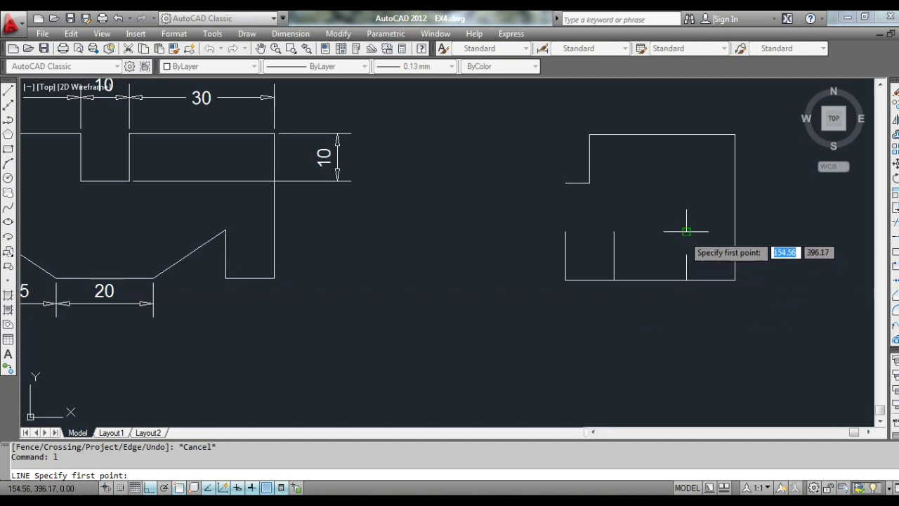
Draw a sloped line from the top of the inner vertical down to the bottom edge.
click(687, 231)
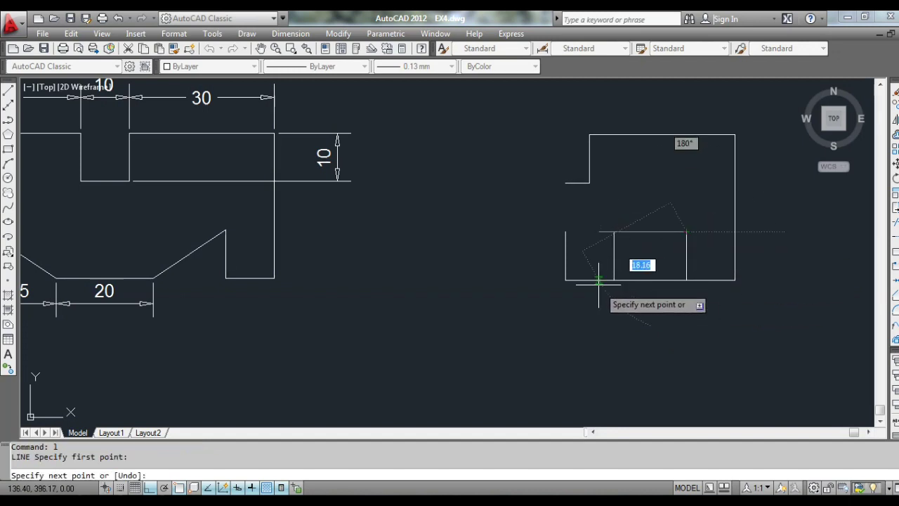
scroll(598, 281, up, 1)
scroll(600, 284, up, 1)
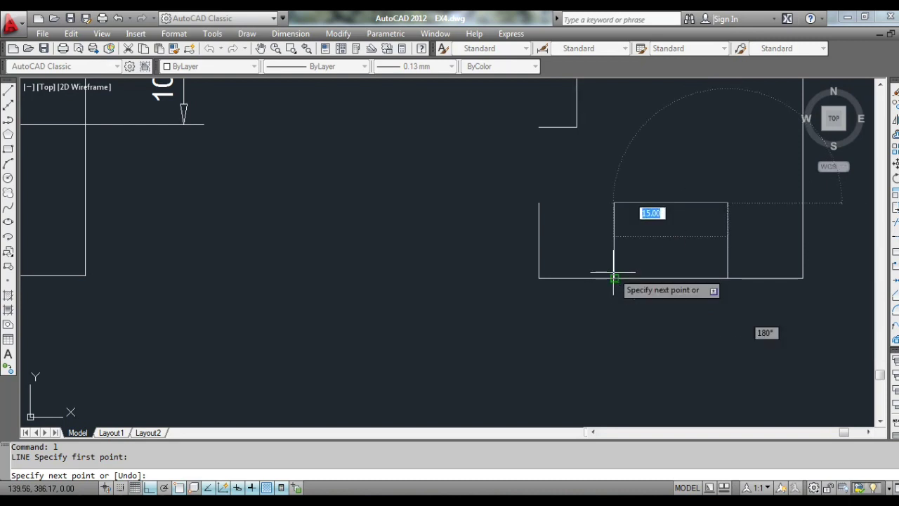
click(614, 278)
right_click(612, 267)
click(646, 282)
text(tr)
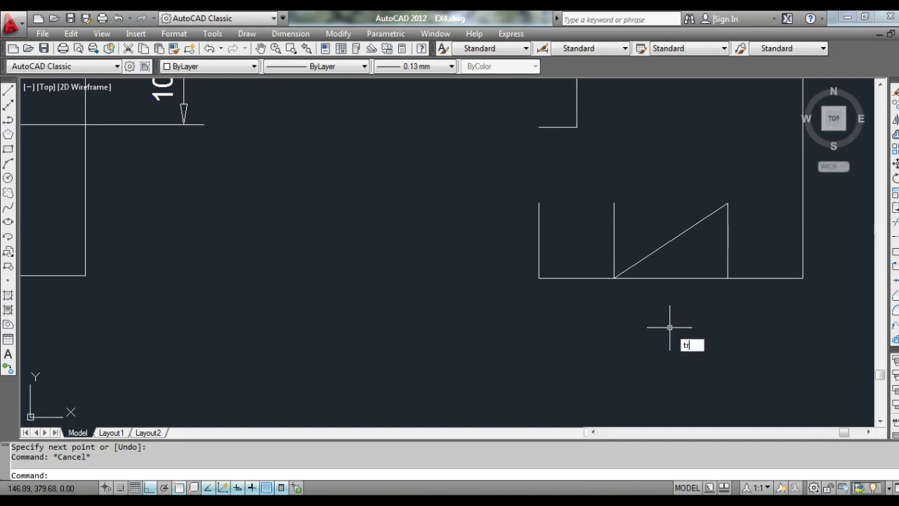
Erase the two 10-unit helper verticals at the profile's lower left.
key(Return)
key(Return)
scroll(670, 326, down, 2)
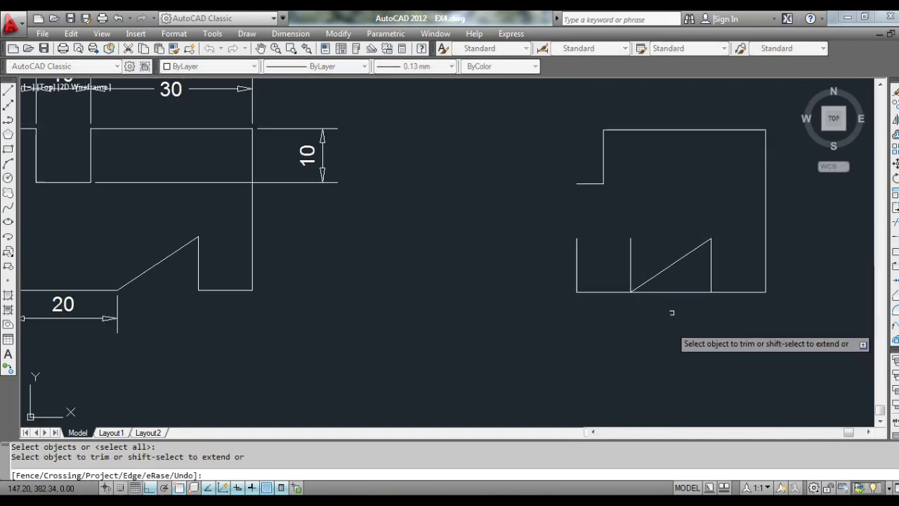
scroll(663, 302, down, 2)
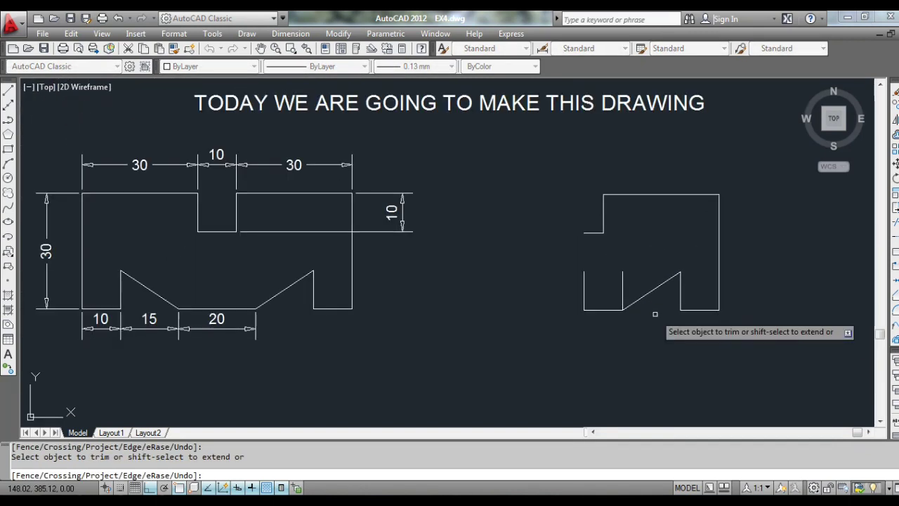
key(Escape)
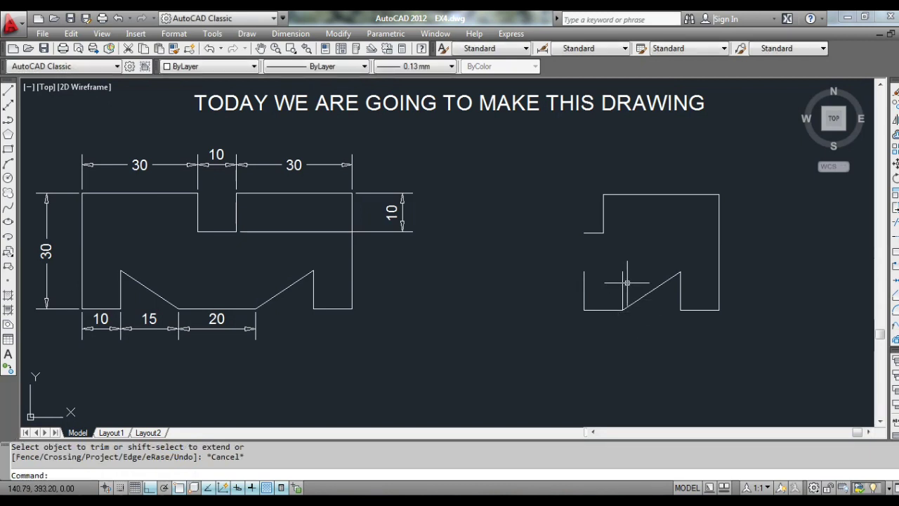
click(621, 284)
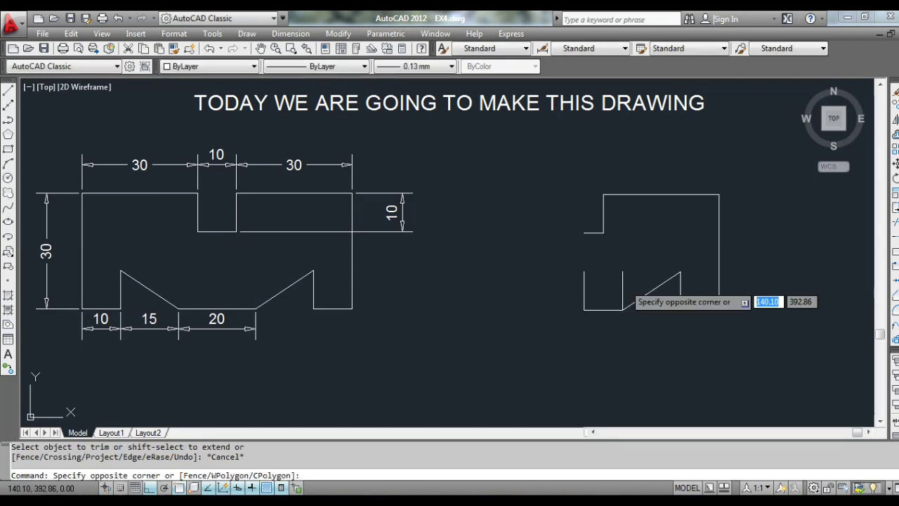
click(621, 283)
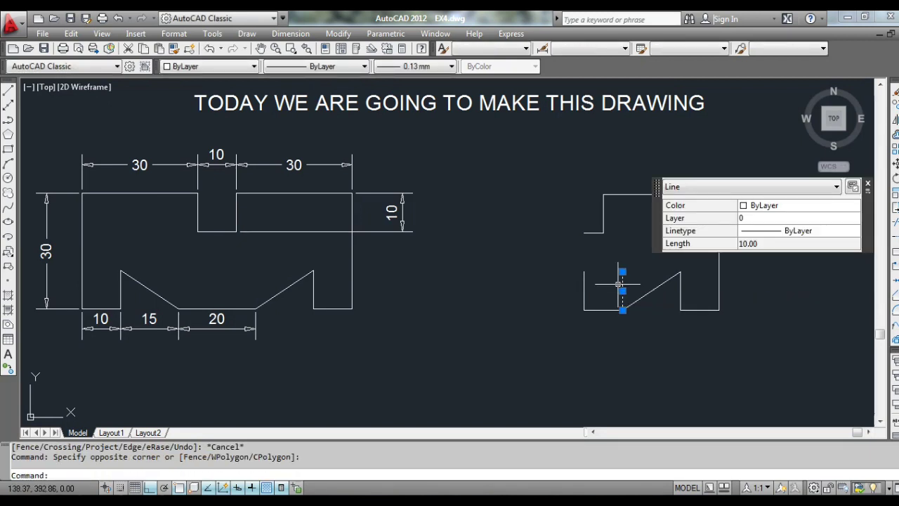
click(584, 288)
text(E)
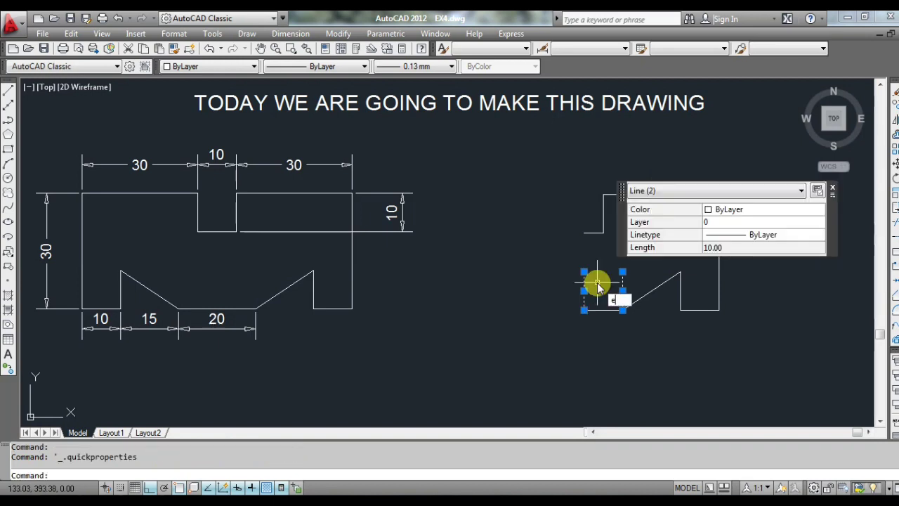
key(Return)
scroll(597, 281, down, 2)
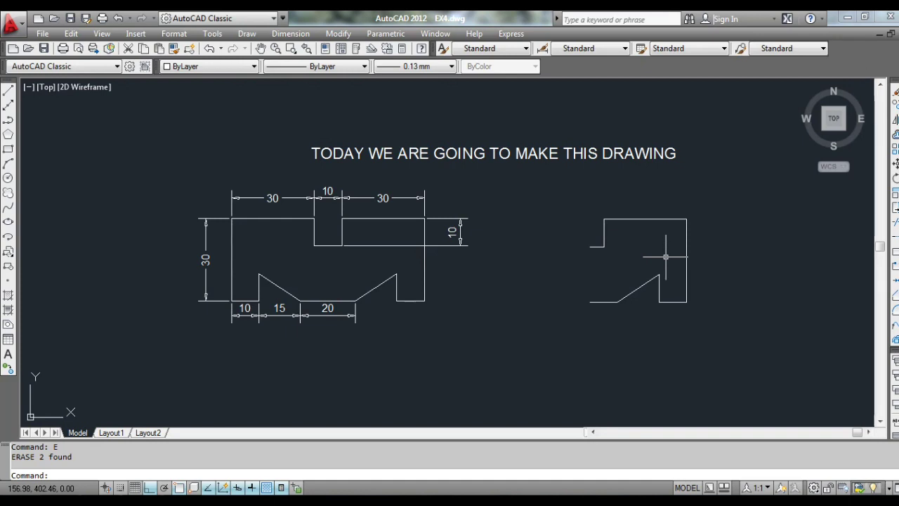
scroll(665, 257, up, 1)
scroll(738, 267, up, 1)
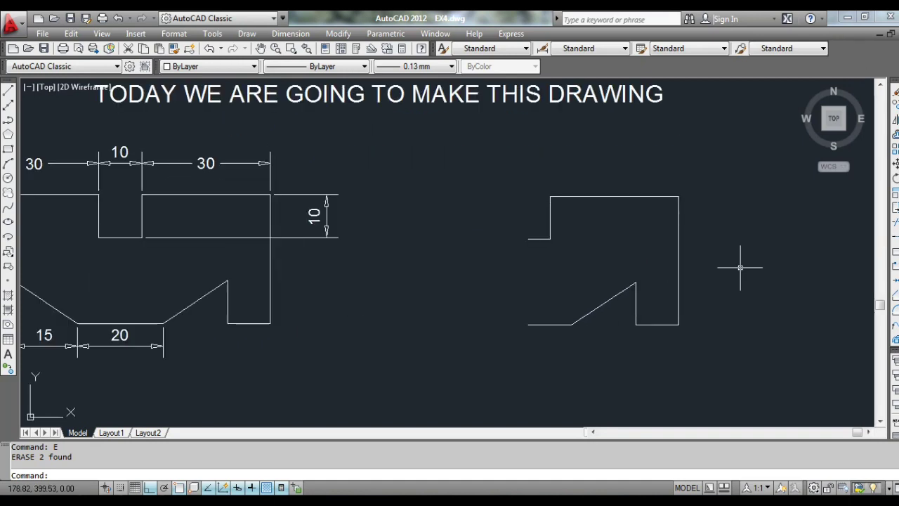
Mirror the half profile about a vertical axis at its left endpoint, keeping the original.
text(mi)
key(Return)
click(732, 333)
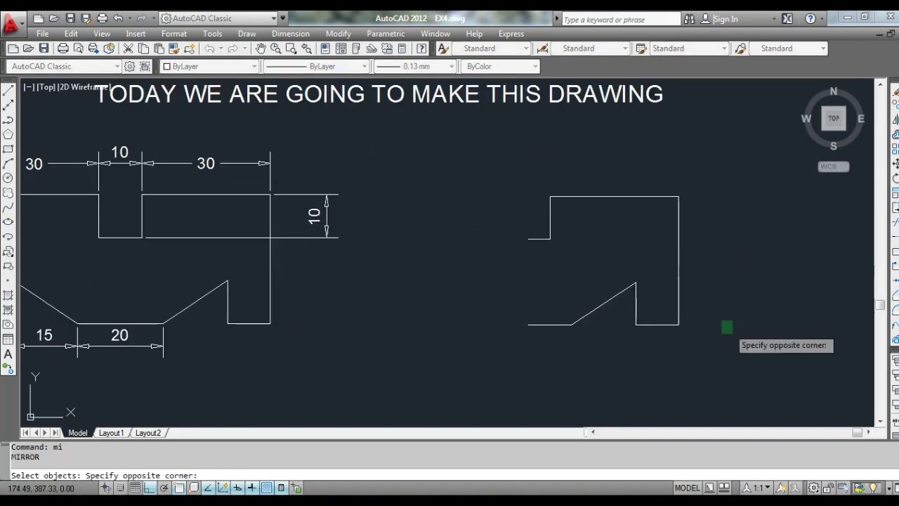
click(502, 171)
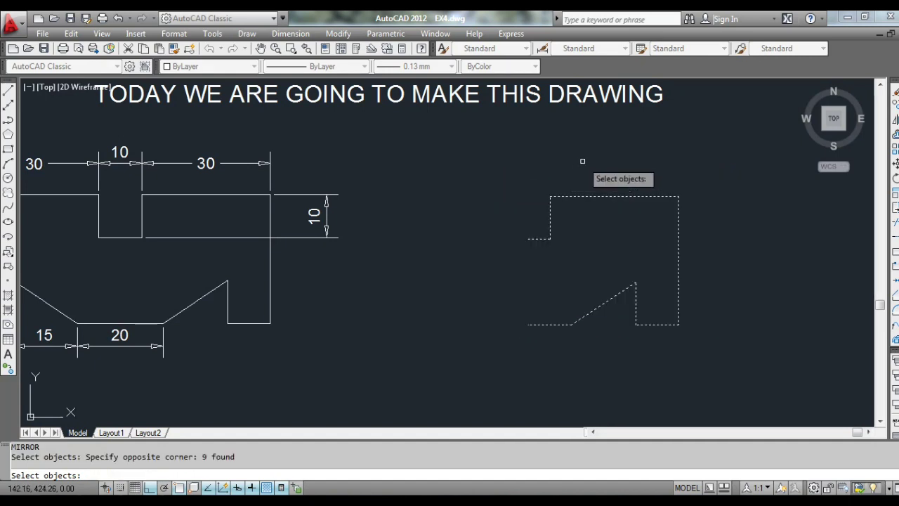
key(Return)
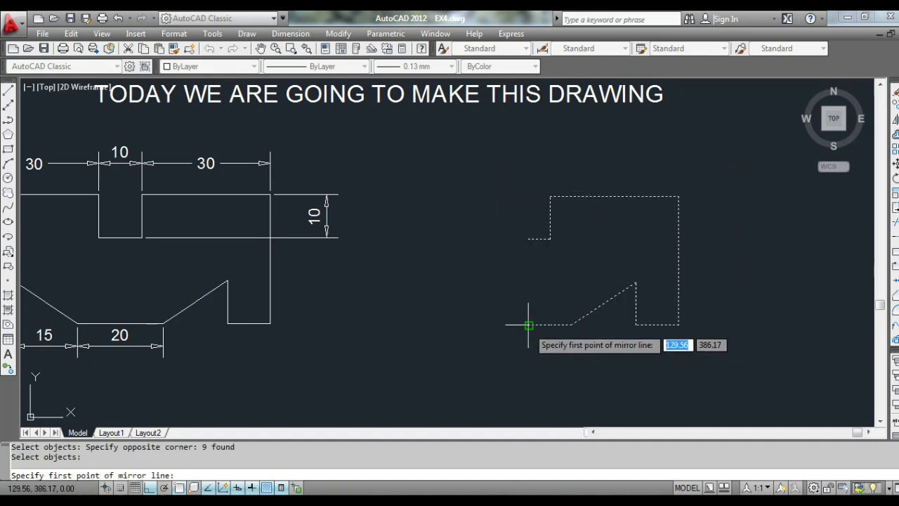
click(528, 324)
click(527, 132)
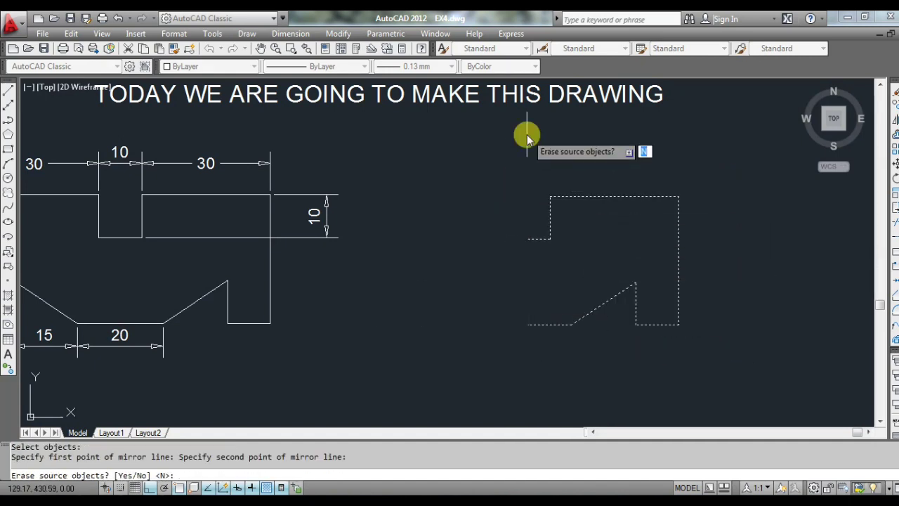
right_click(527, 137)
click(553, 140)
scroll(713, 242, down, 1)
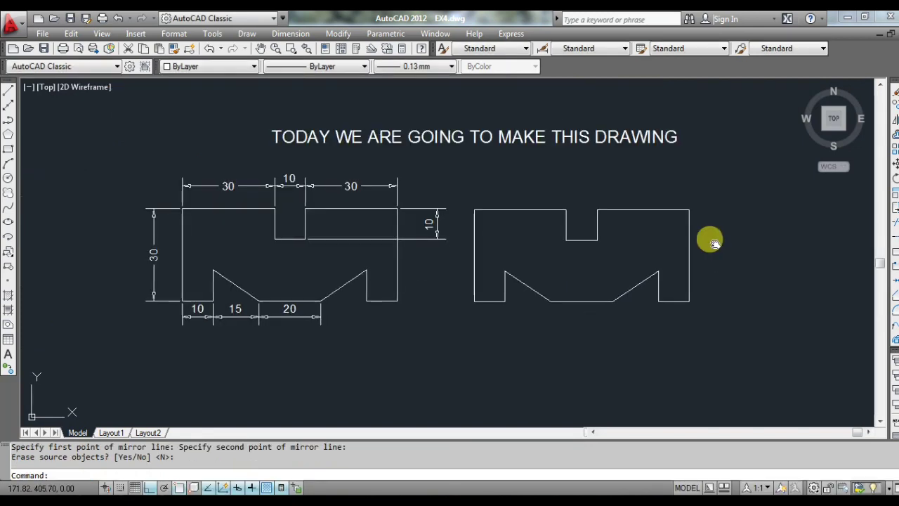
scroll(646, 249, up, 1)
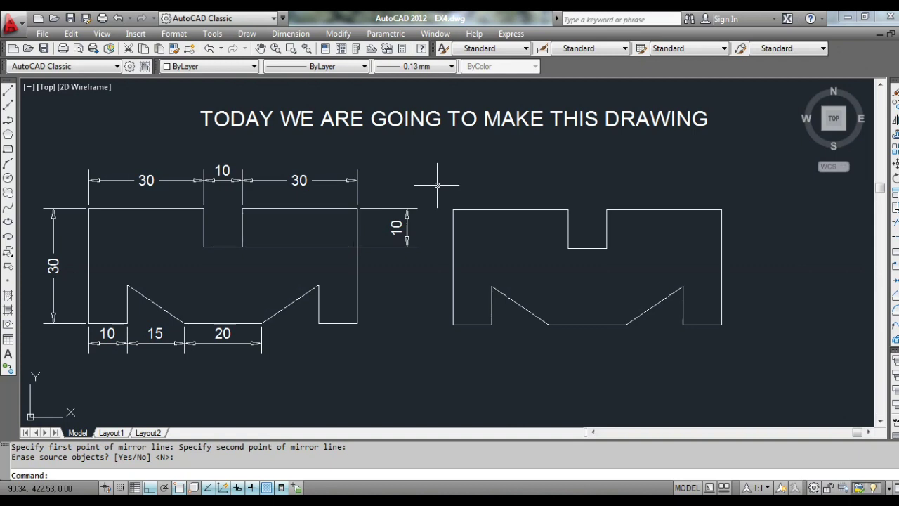
Move the completed outline a short distance to the right, away from the reference.
click(437, 185)
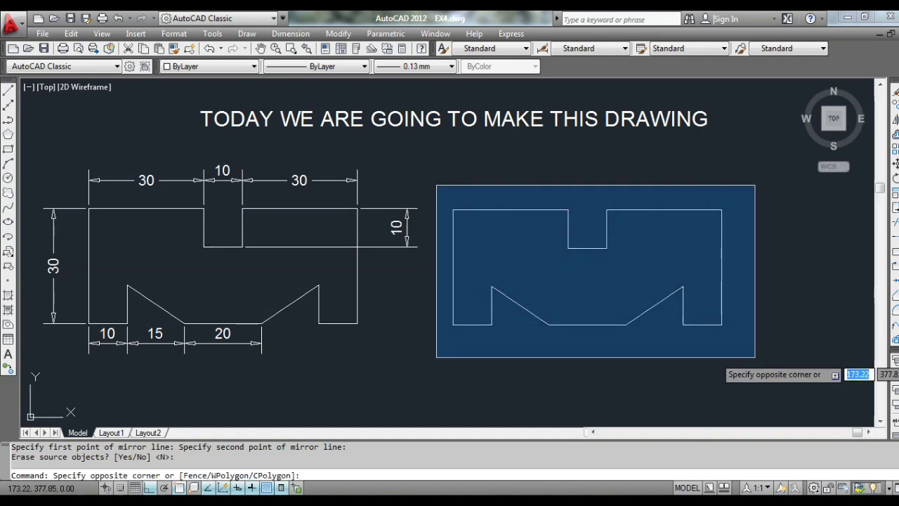
click(755, 356)
text(m)
key(Return)
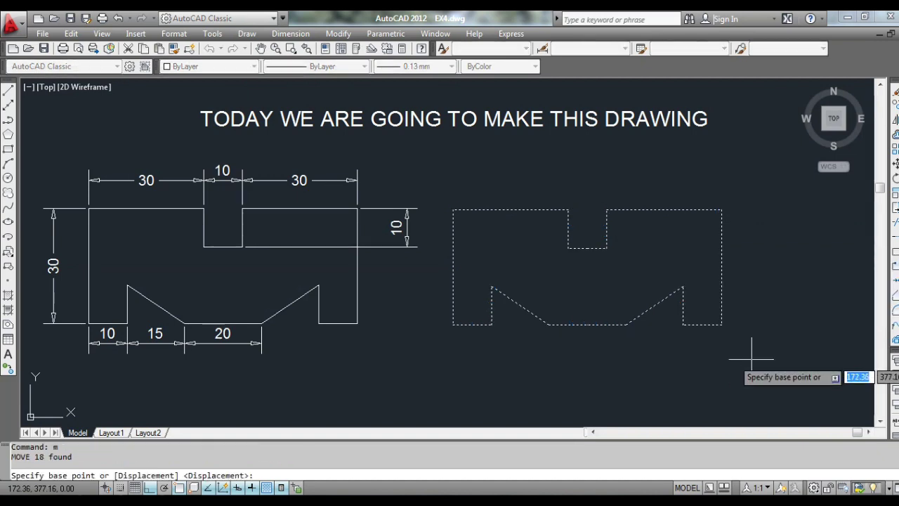
click(752, 357)
click(808, 353)
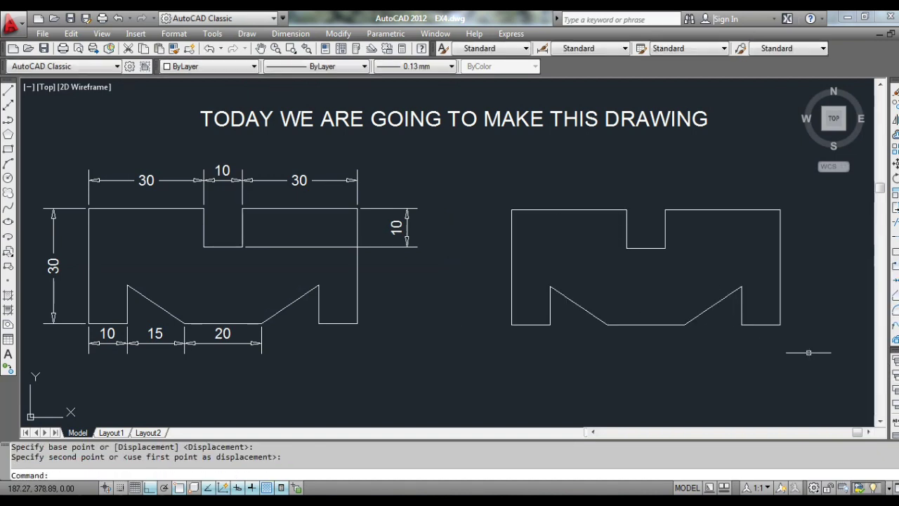
middle_drag(824, 345, 800, 338)
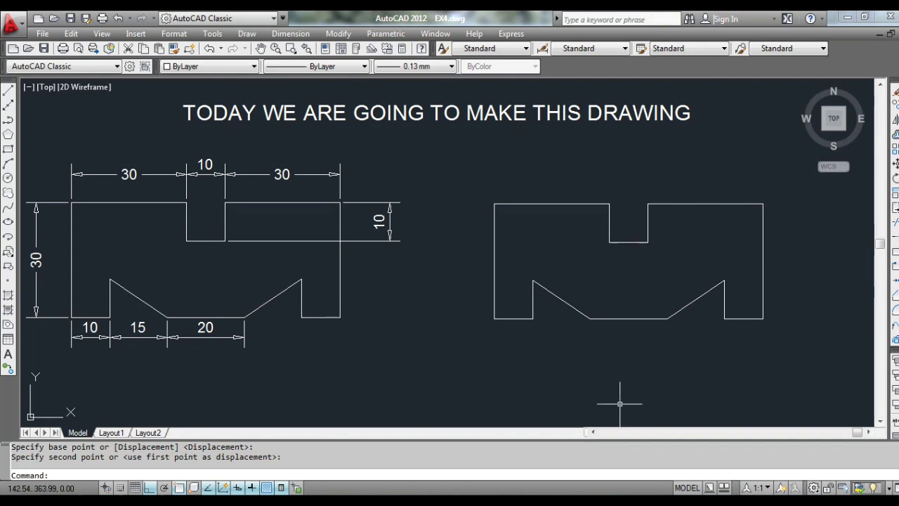
Dimension the two 30-unit top edges on either side of the notch.
text(DLI)
key(Return)
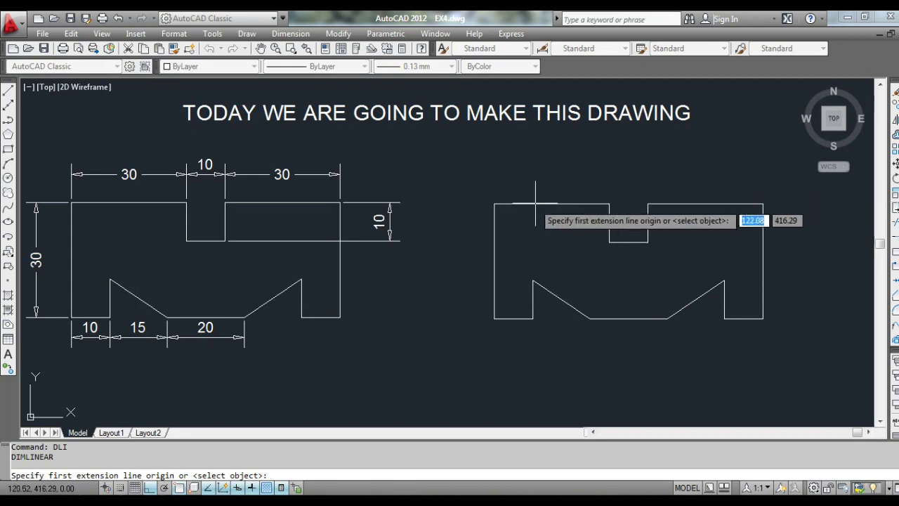
click(494, 204)
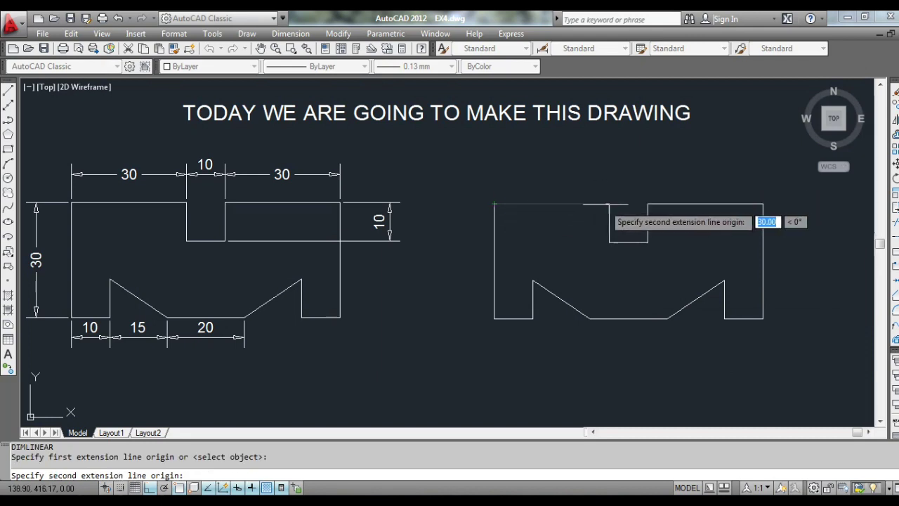
click(609, 204)
click(602, 168)
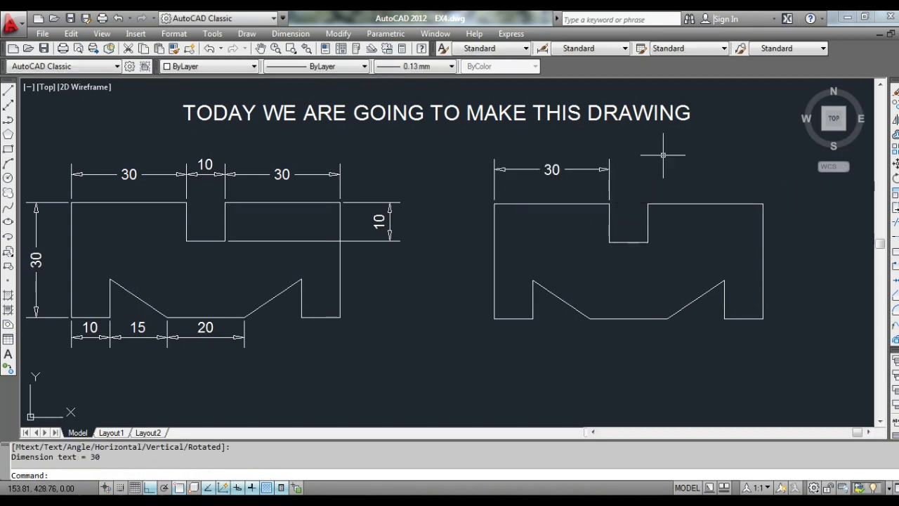
key(Return)
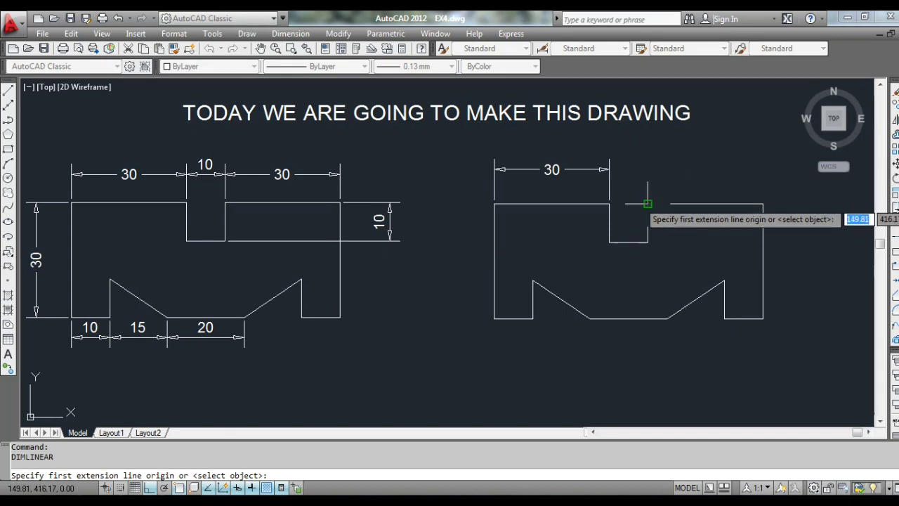
click(647, 203)
click(762, 203)
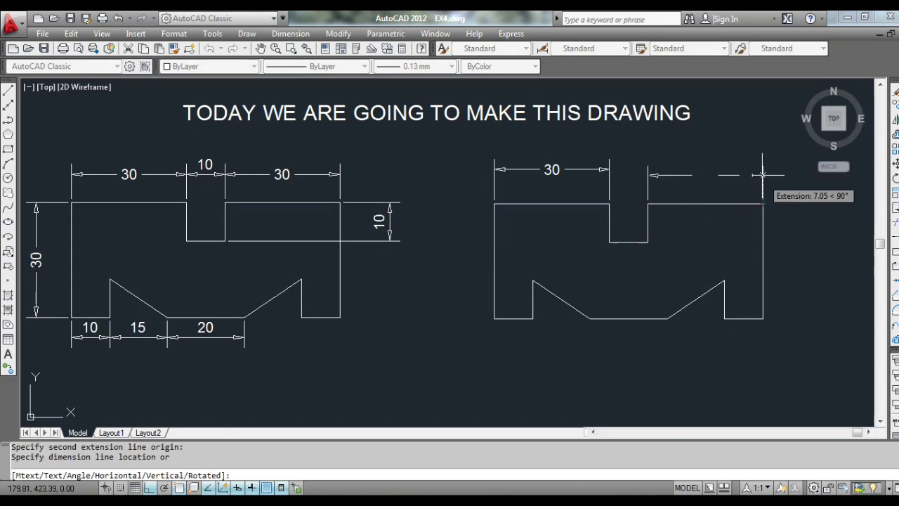
click(762, 169)
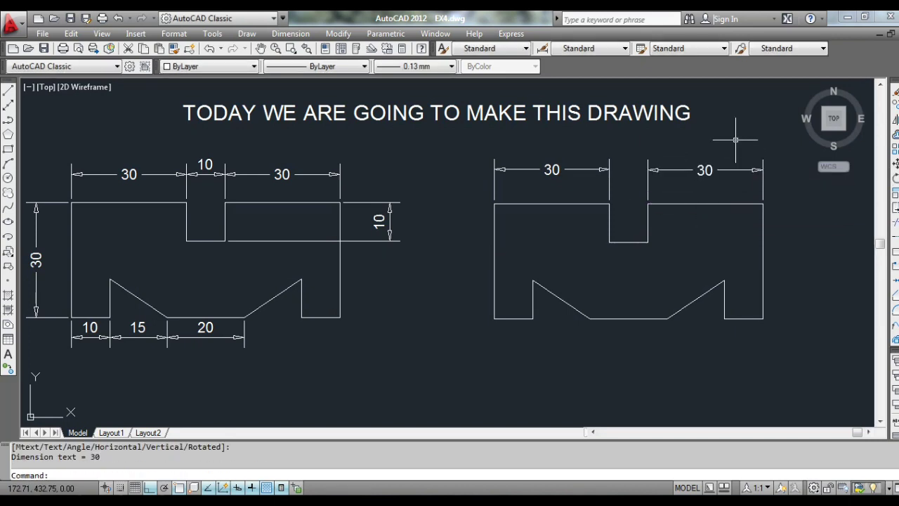
Add the 10 notch-width dimension in line with the two 30 dimensions.
key(Return)
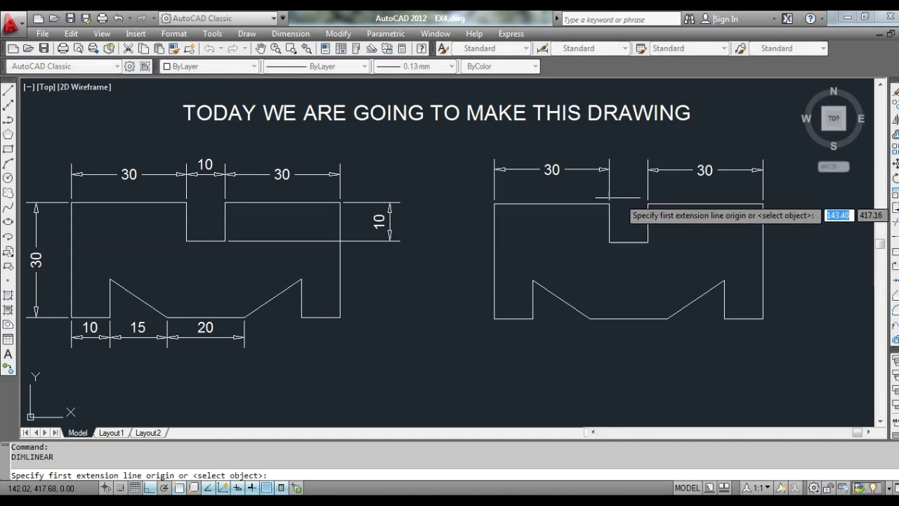
click(608, 204)
click(648, 204)
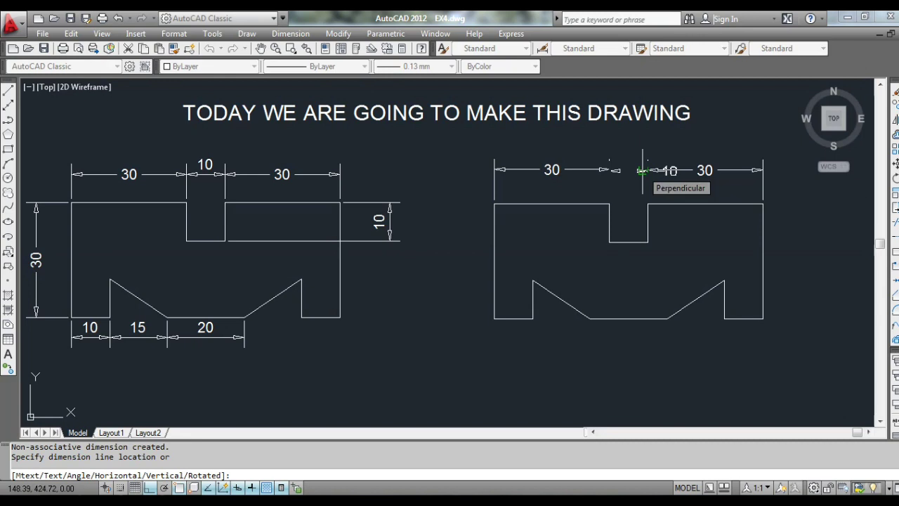
scroll(641, 171, up, 3)
scroll(641, 167, up, 3)
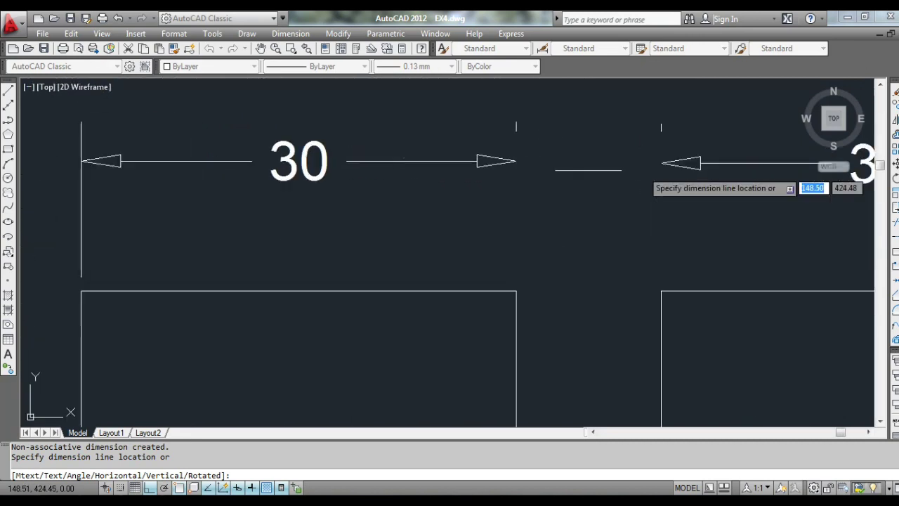
click(641, 164)
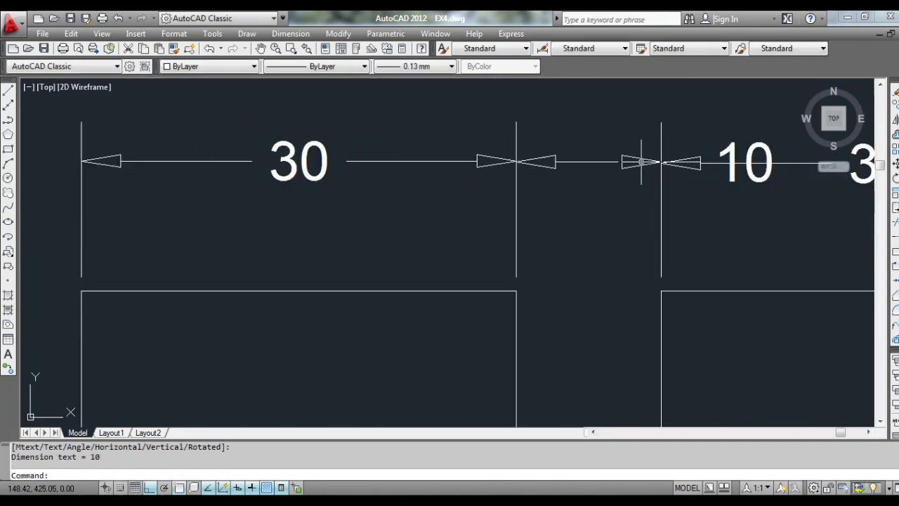
scroll(717, 219, down, 3)
scroll(712, 210, down, 1)
scroll(702, 211, down, 1)
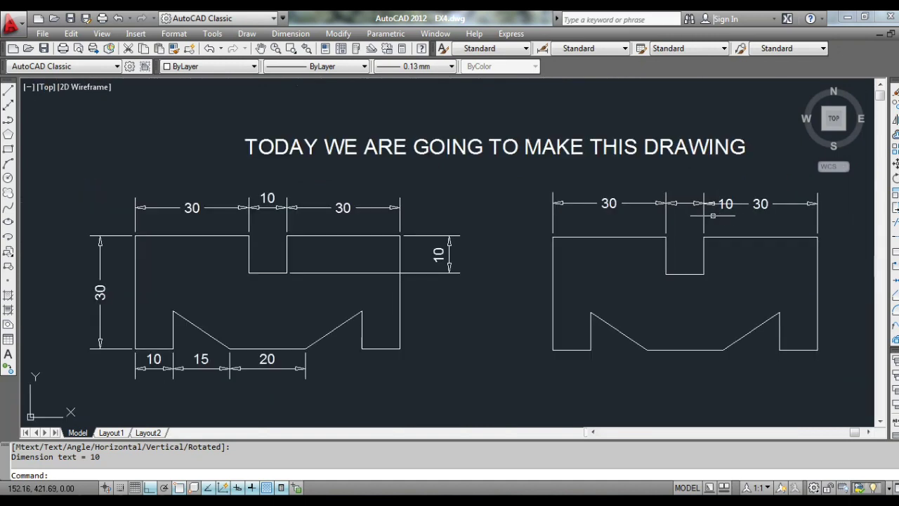
middle_drag(701, 210, 646, 180)
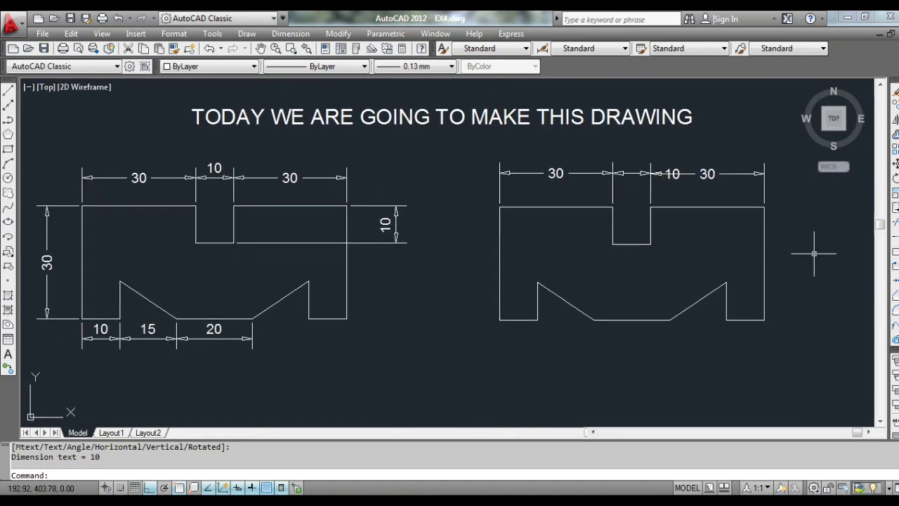
Dimension the 10 notch depth vertically, from the top-right corner to the notch bottom, beside the right edge.
key(Return)
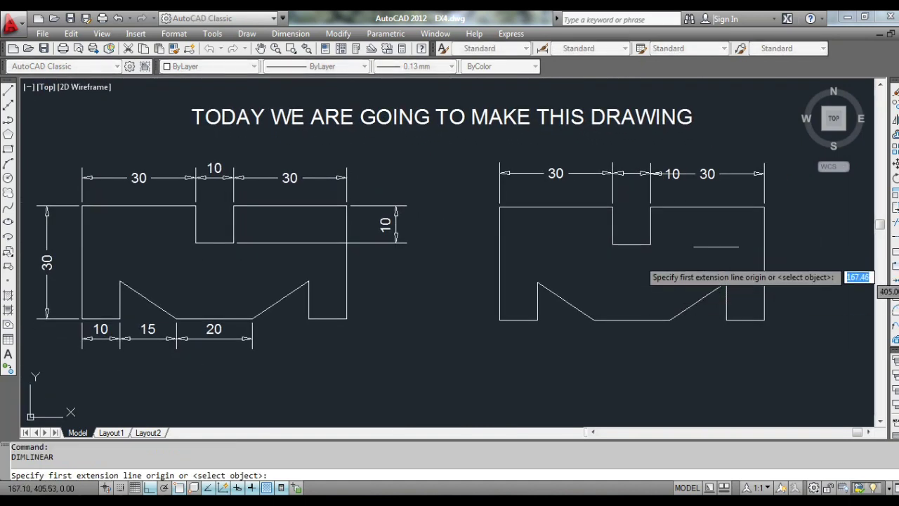
click(764, 207)
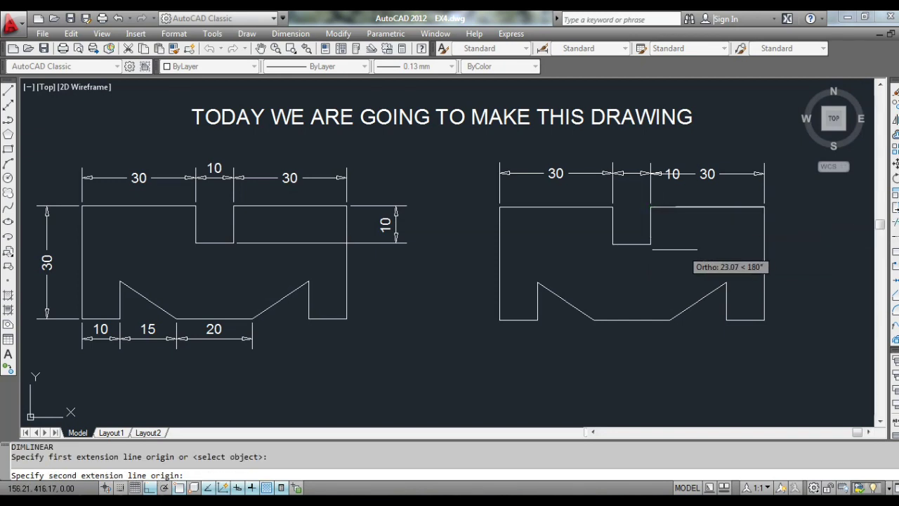
click(650, 244)
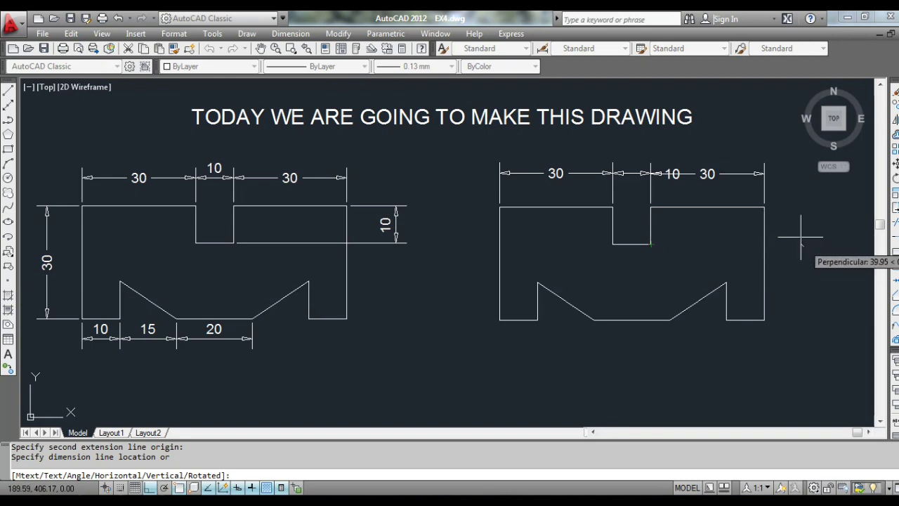
click(801, 233)
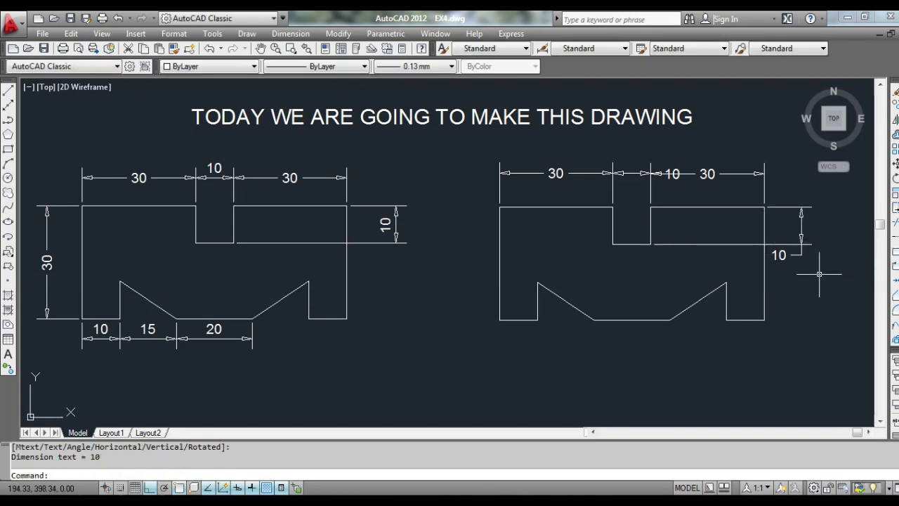
middle_drag(812, 267, 817, 264)
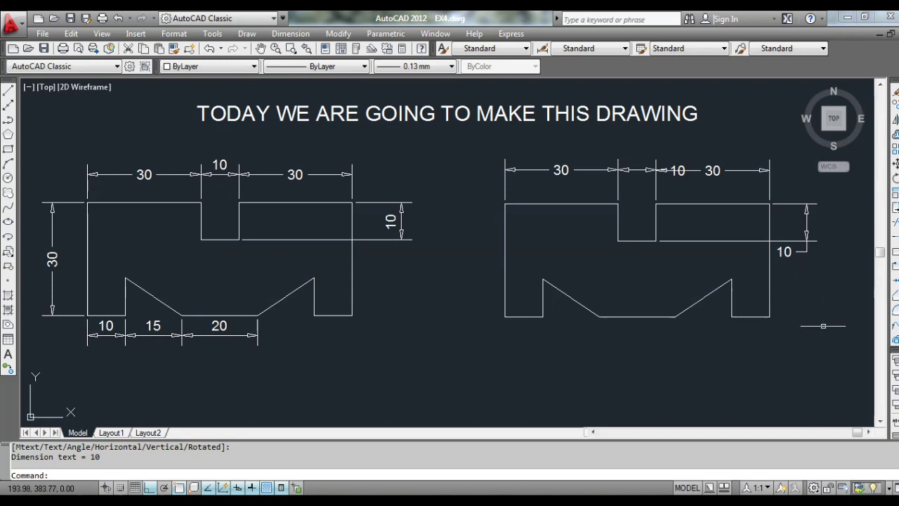
Dimension the bottom edge segments as 10, 20 and 15 below the profile.
key(Return)
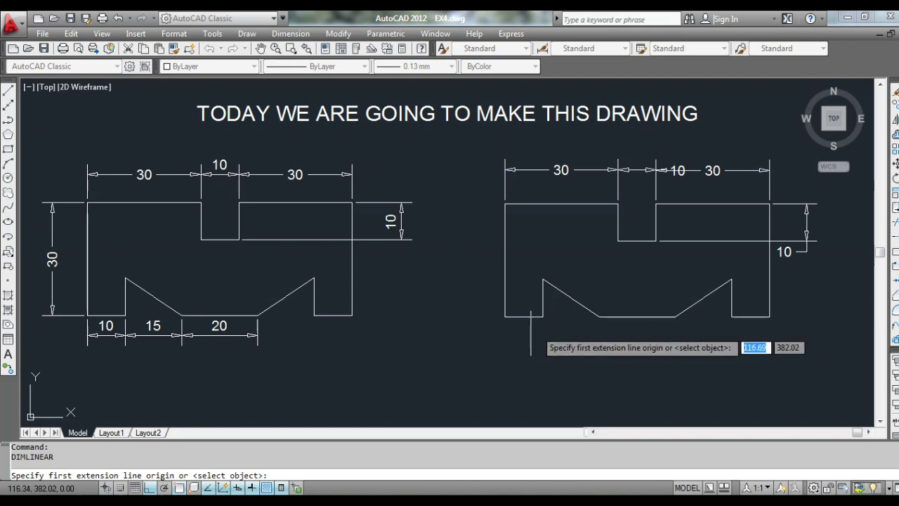
click(505, 316)
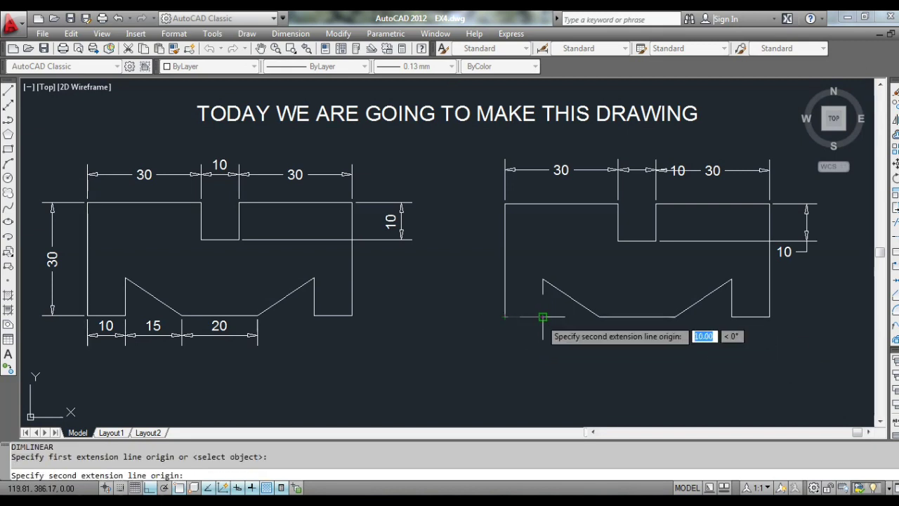
click(543, 316)
click(538, 340)
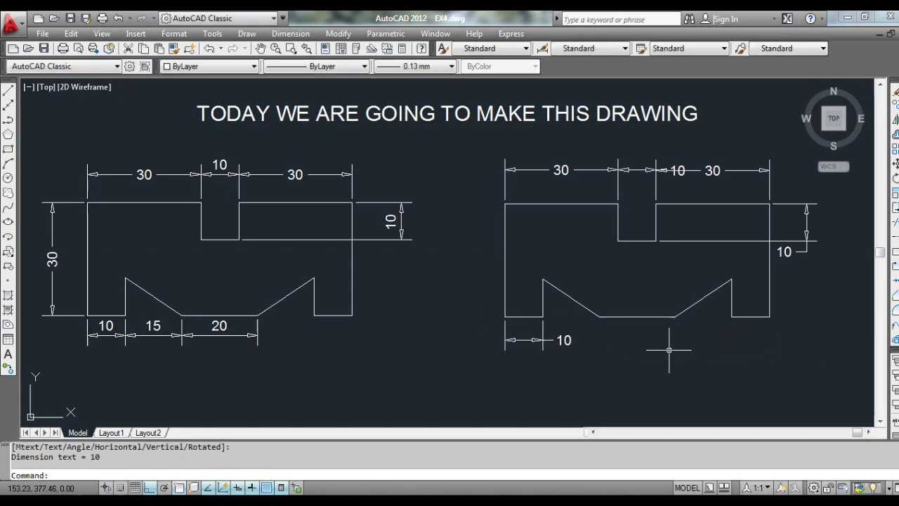
key(Return)
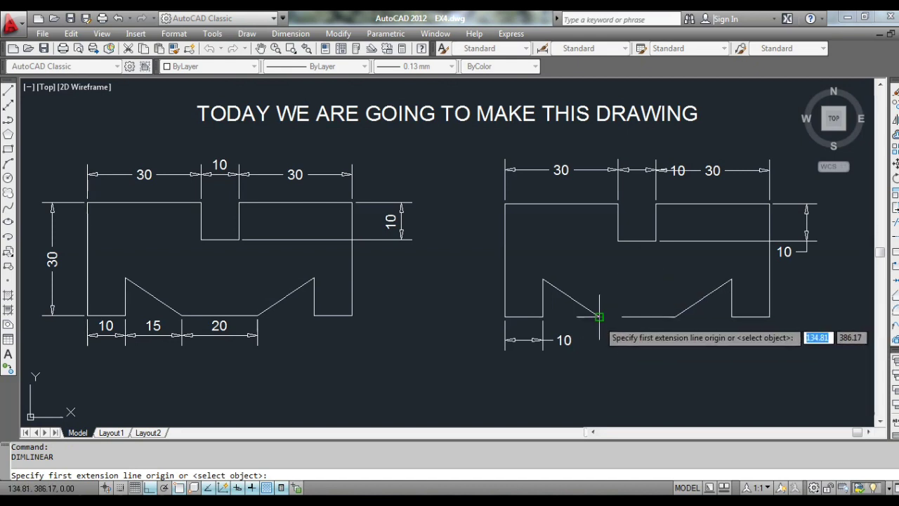
click(599, 317)
click(675, 317)
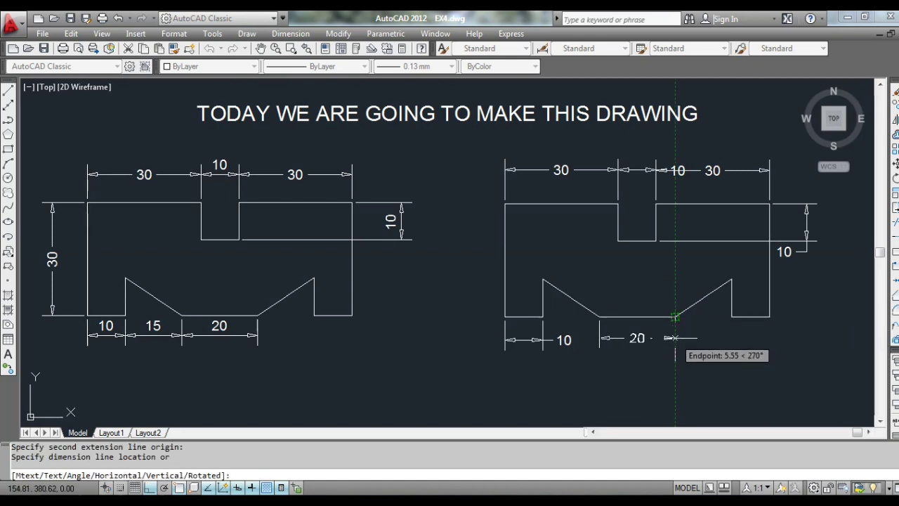
click(674, 340)
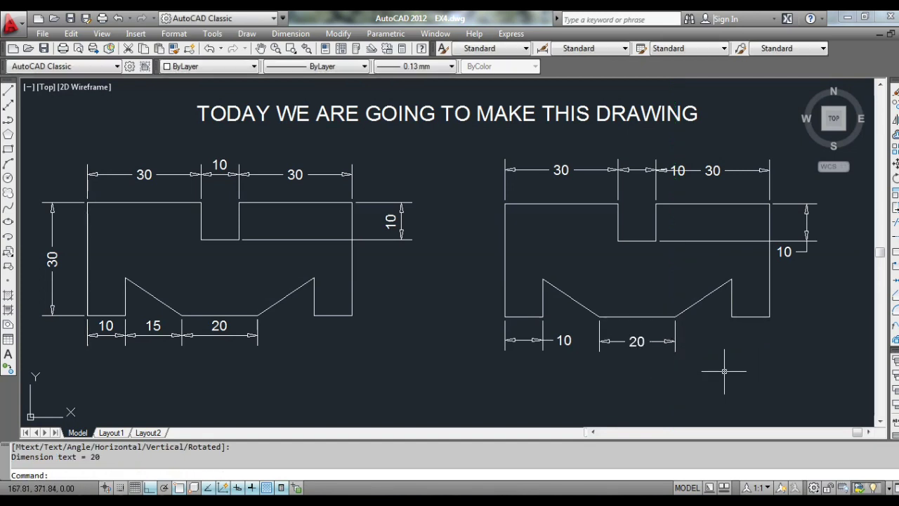
key(Return)
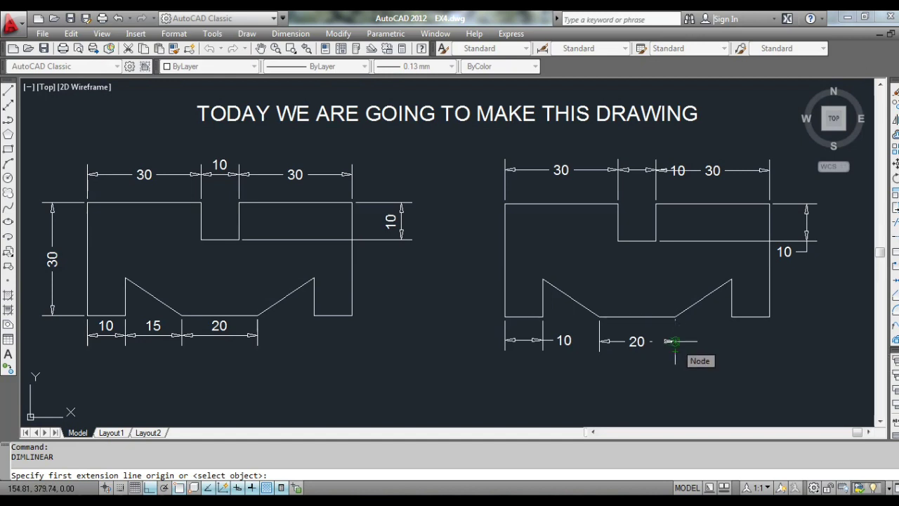
click(675, 341)
click(732, 316)
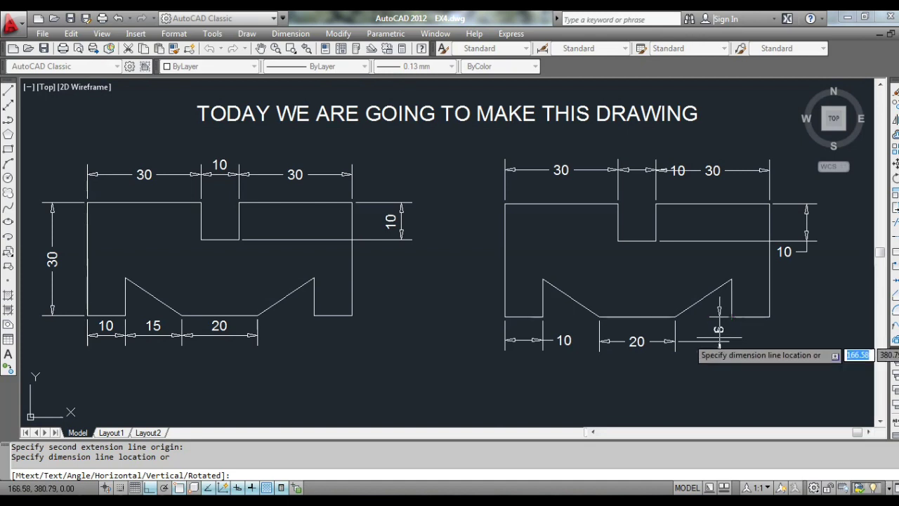
click(713, 343)
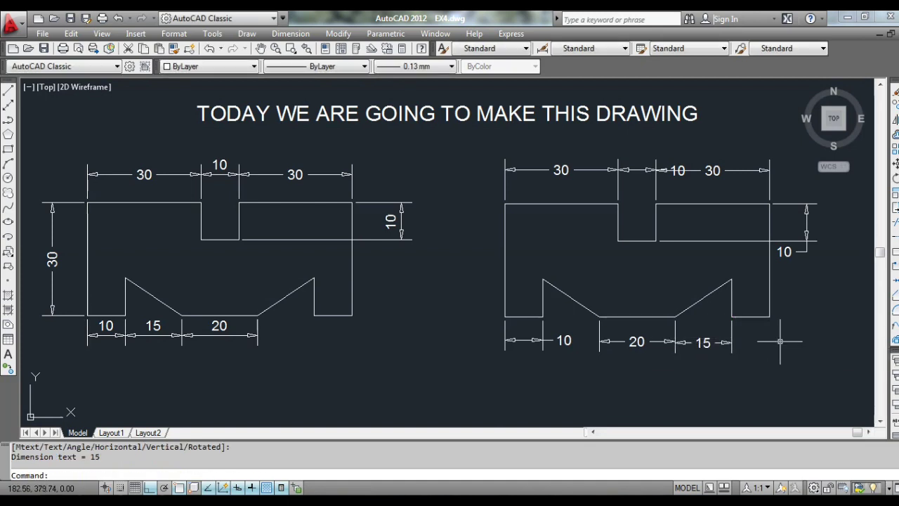
Add the vertical 30 overall height dimension on the profile's left side.
key(Return)
click(505, 203)
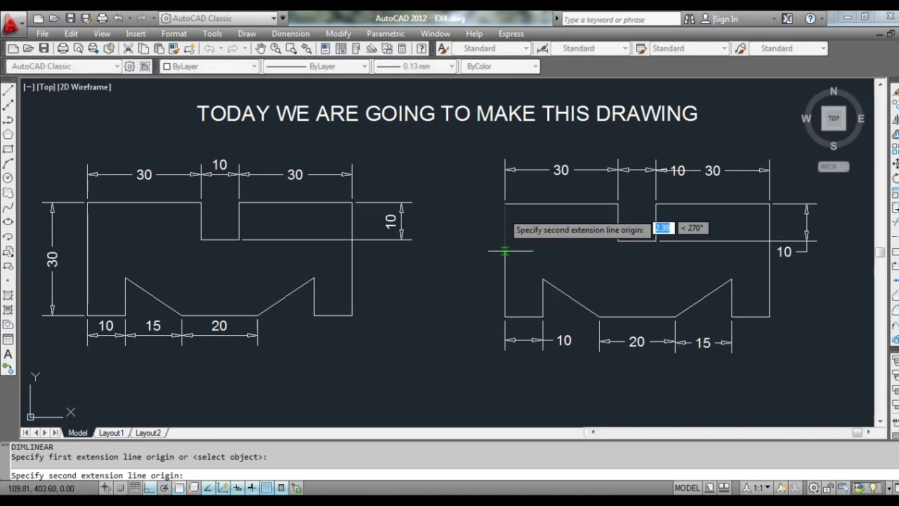
click(505, 316)
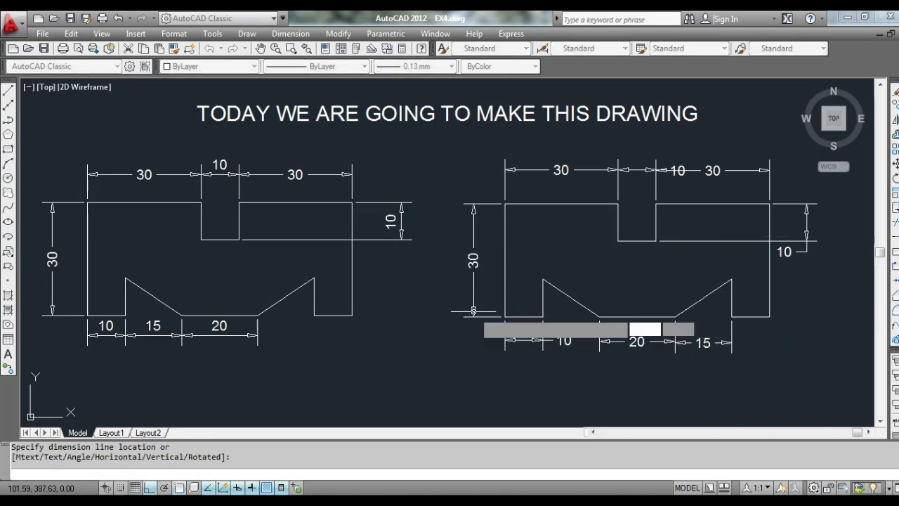
click(474, 311)
Adjust the overlapping arrowhead and text of the 10 dimension where it meets the 30 dimension.
scroll(732, 301, up, 1)
scroll(577, 201, up, 5)
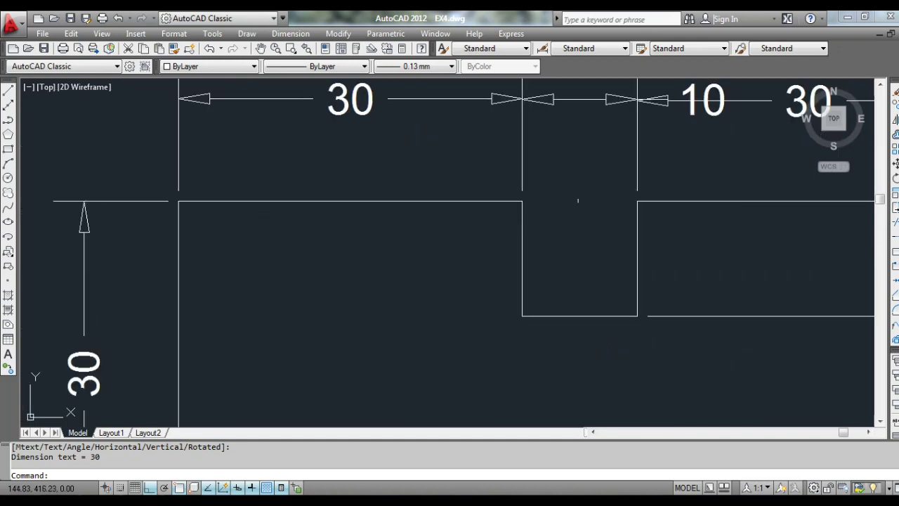
middle_drag(578, 201, 568, 341)
scroll(555, 239, up, 2)
scroll(562, 244, up, 3)
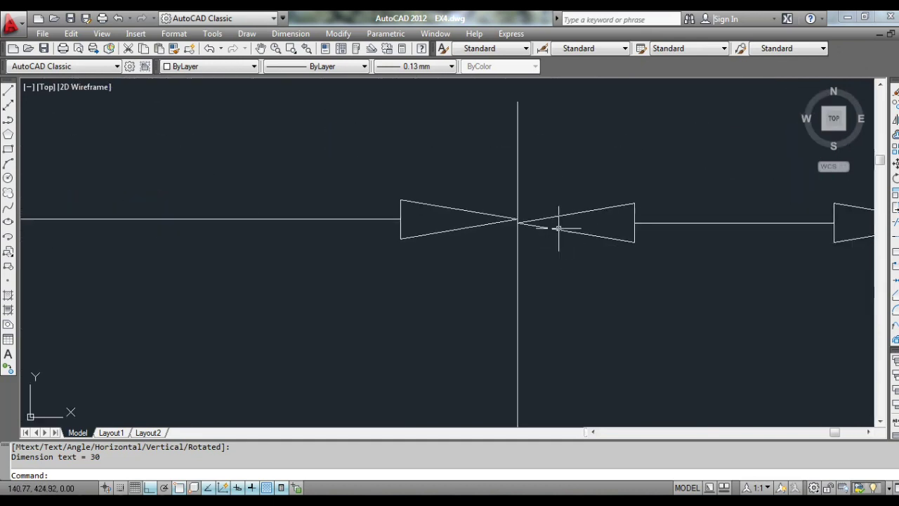
scroll(559, 227, up, 2)
click(547, 215)
click(536, 212)
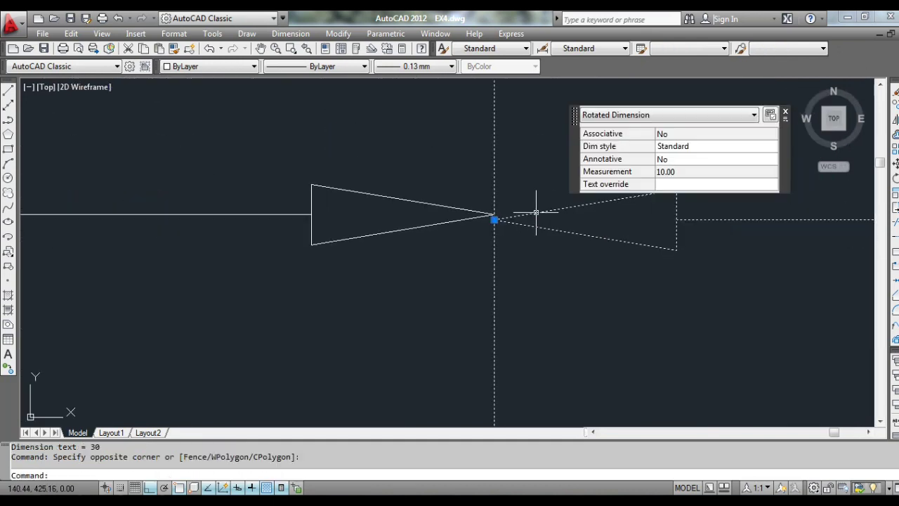
click(494, 219)
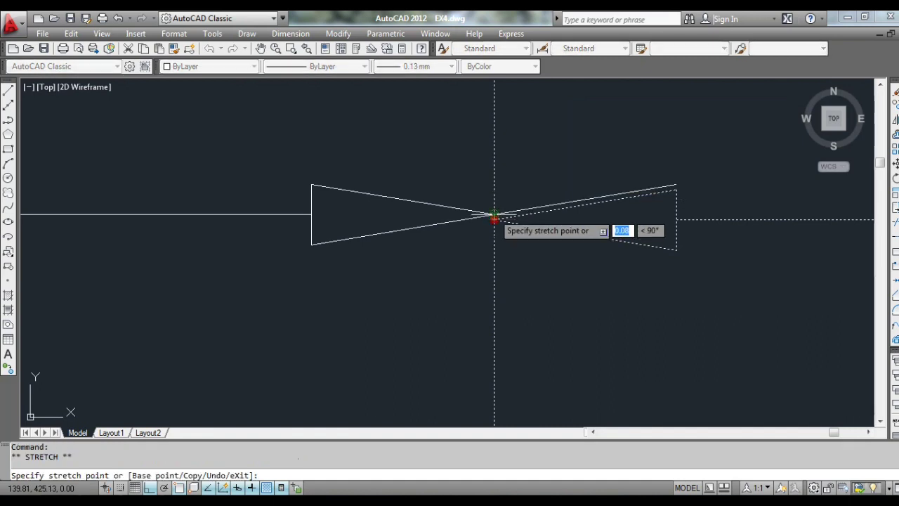
double_click(627, 261)
scroll(627, 261, down, 3)
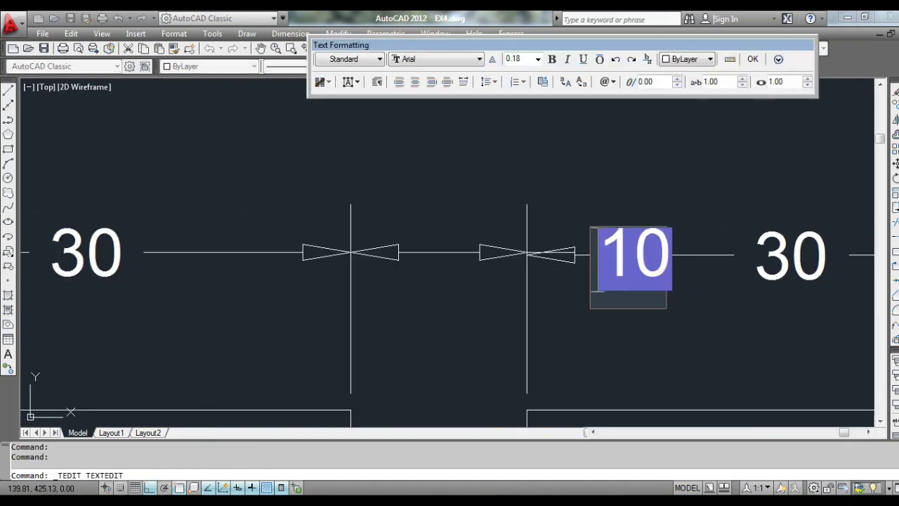
click(672, 272)
Place the top-right 10 dimension's text above its dimension line.
middle_drag(646, 261, 580, 256)
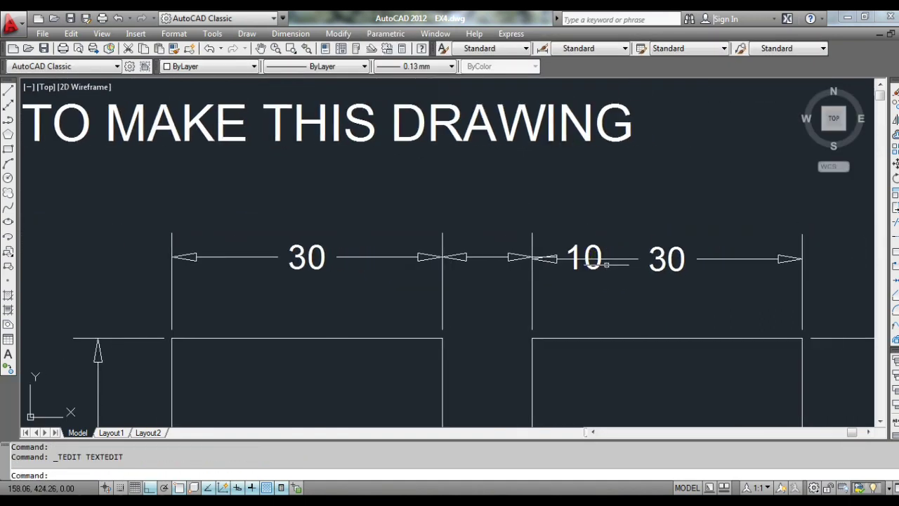
click(591, 260)
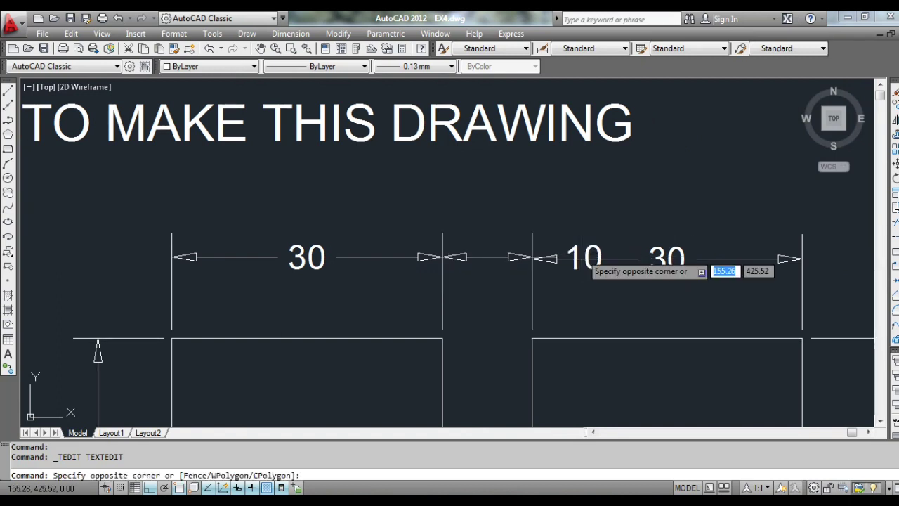
click(584, 256)
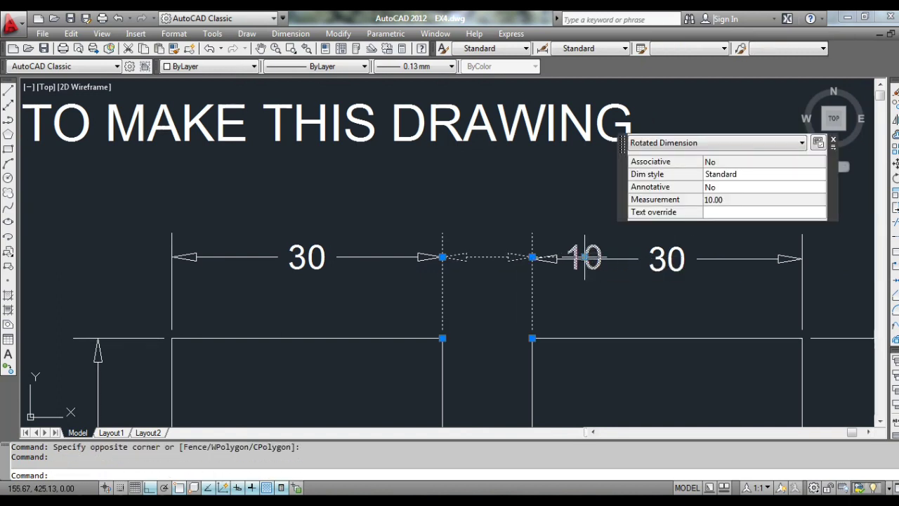
mouse_move(584, 258)
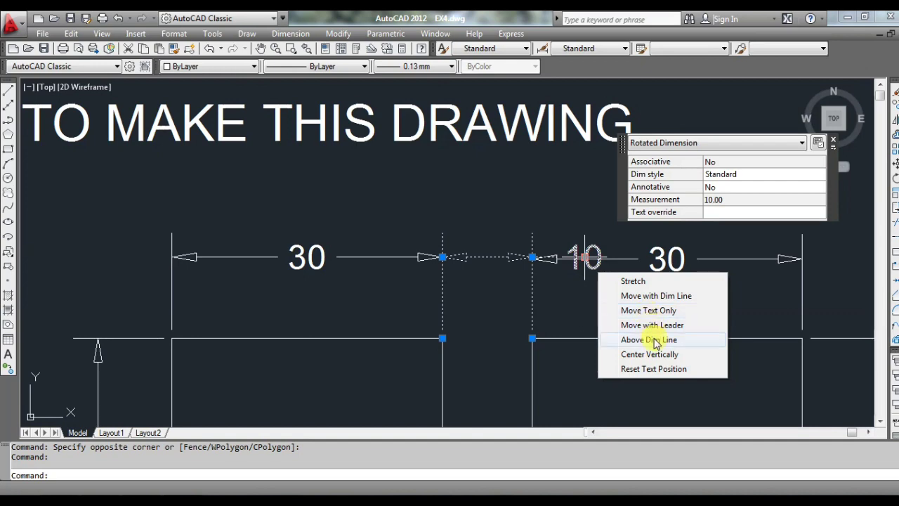
click(605, 339)
key(Escape)
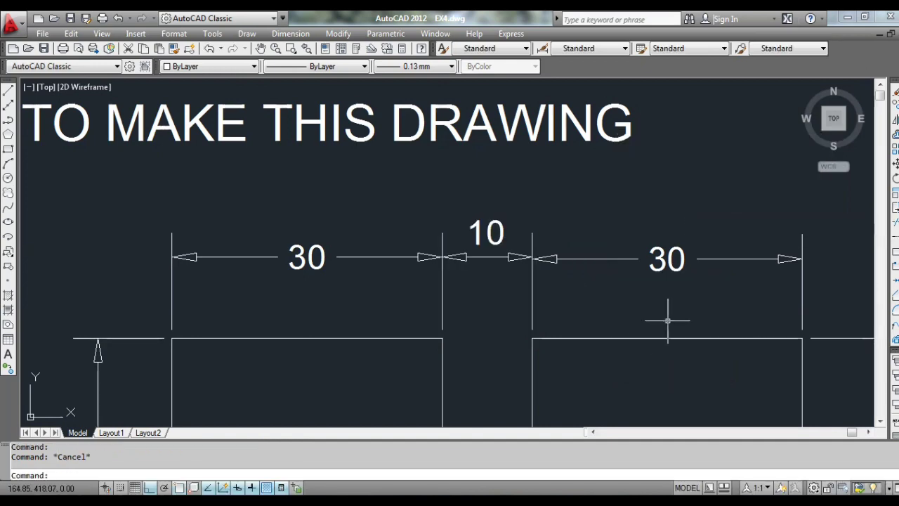
Open the 30 dimension's text for editing, then leave it unchanged.
scroll(666, 315, down, 3)
scroll(632, 309, up, 1)
scroll(537, 257, up, 2)
scroll(514, 217, up, 2)
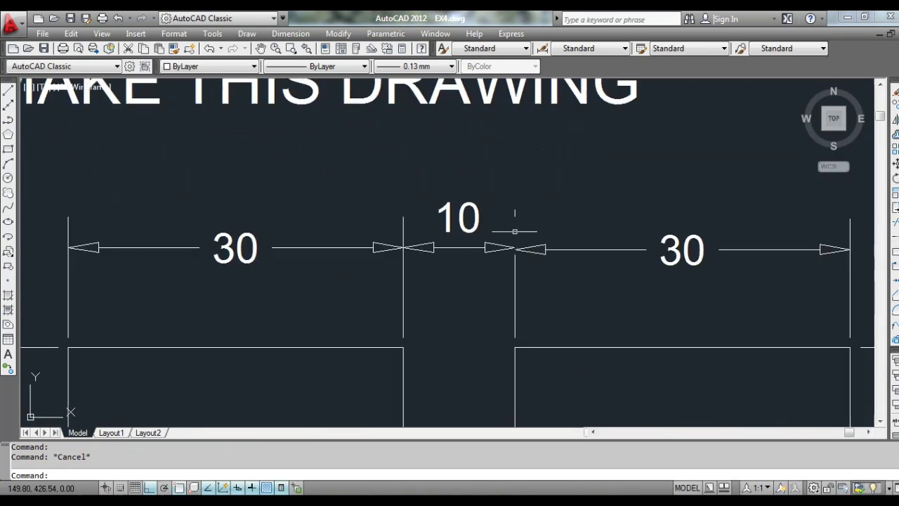
scroll(518, 231, up, 3)
scroll(516, 232, up, 2)
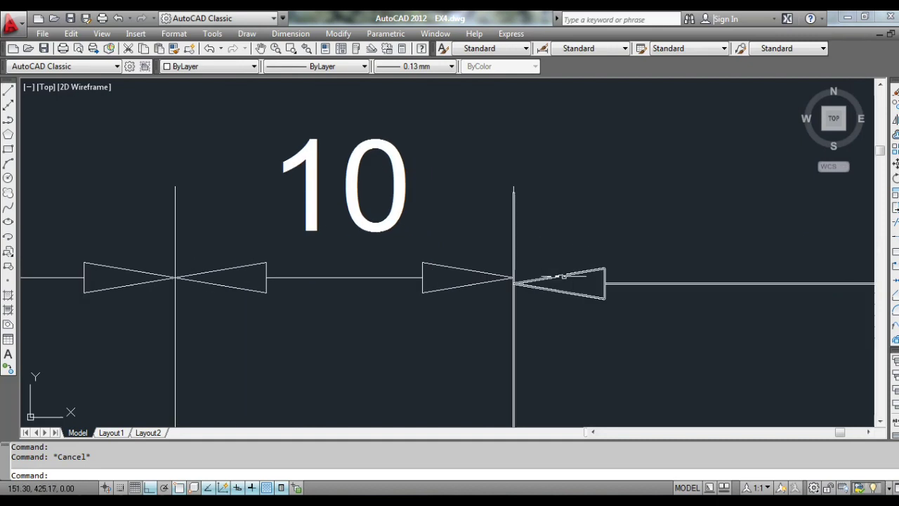
double_click(578, 268)
key(Escape)
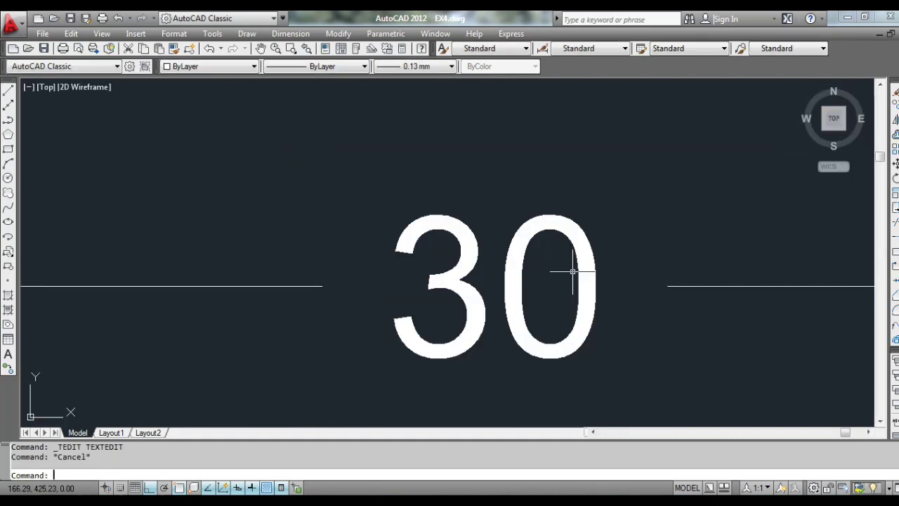
Select the 30 dimension at its arrowheads and try stretching its arrow endpoint, then cancel.
scroll(576, 271, down, 2)
scroll(555, 278, down, 2)
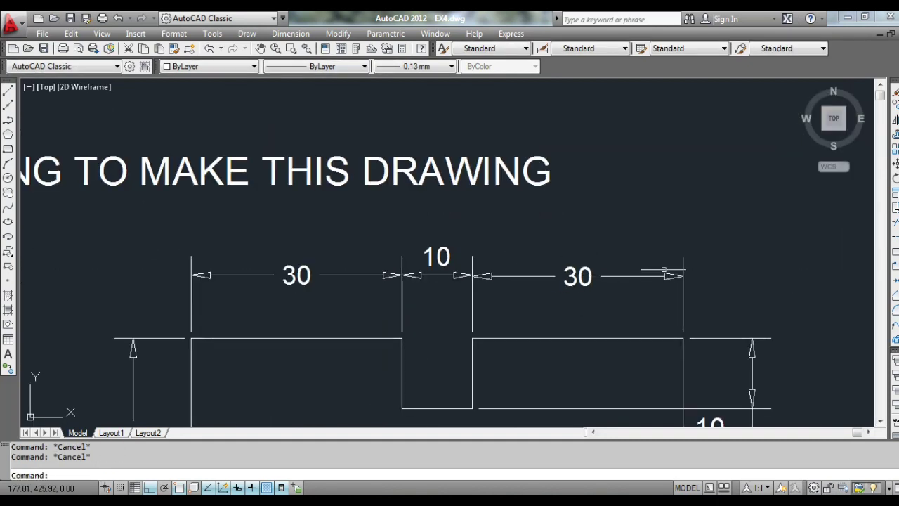
scroll(471, 274, up, 3)
scroll(473, 275, up, 4)
scroll(432, 275, up, 5)
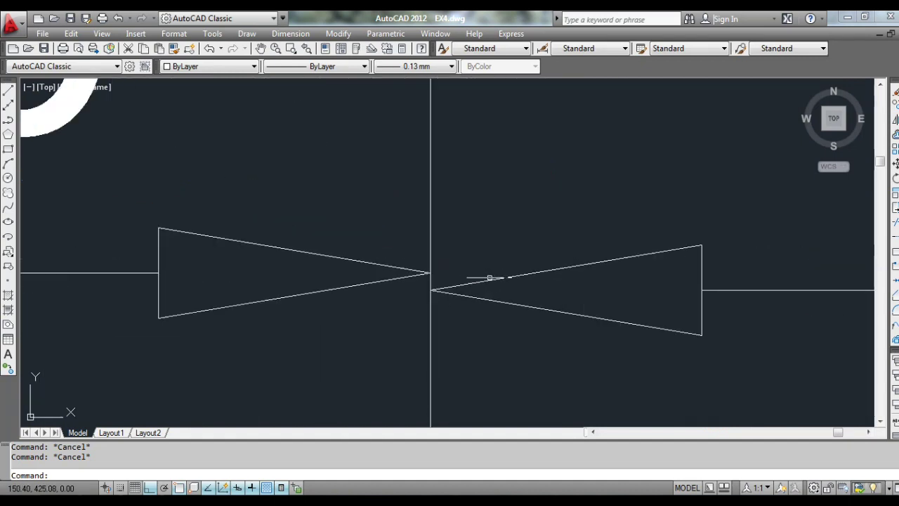
click(430, 281)
click(477, 284)
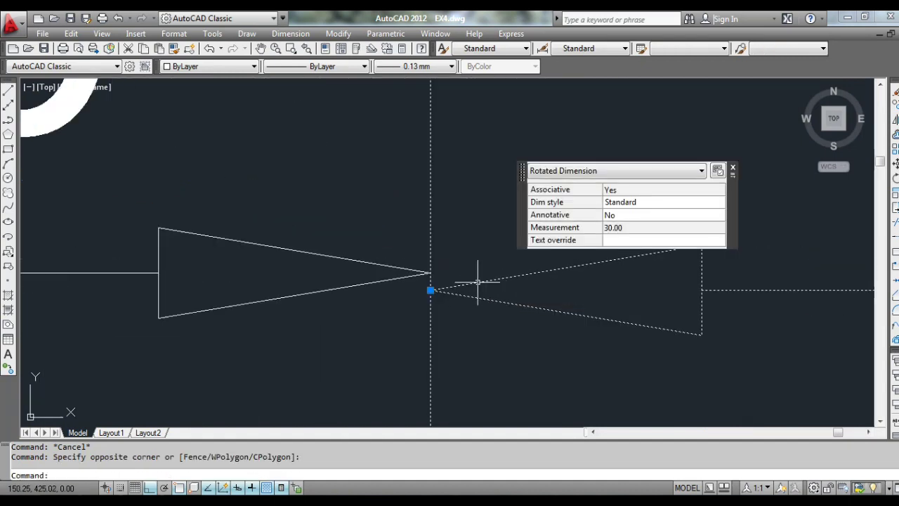
click(431, 290)
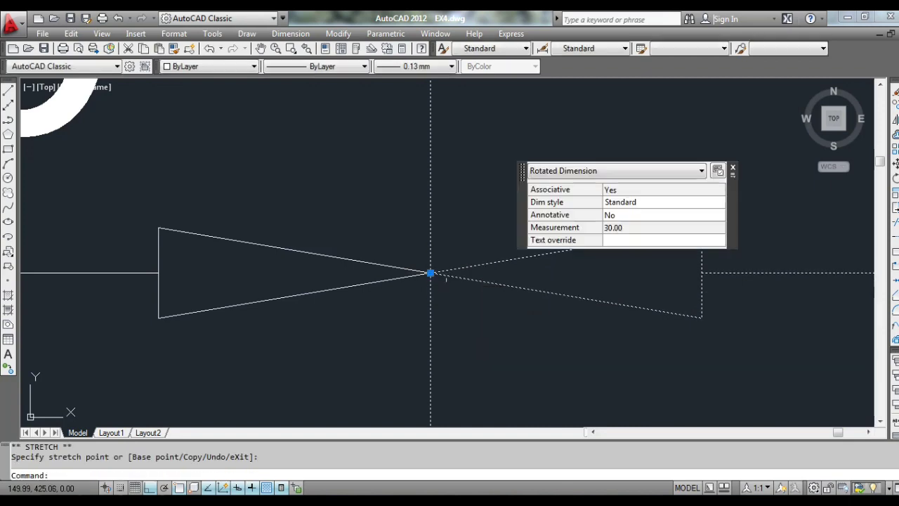
key(Escape)
scroll(615, 267, down, 10)
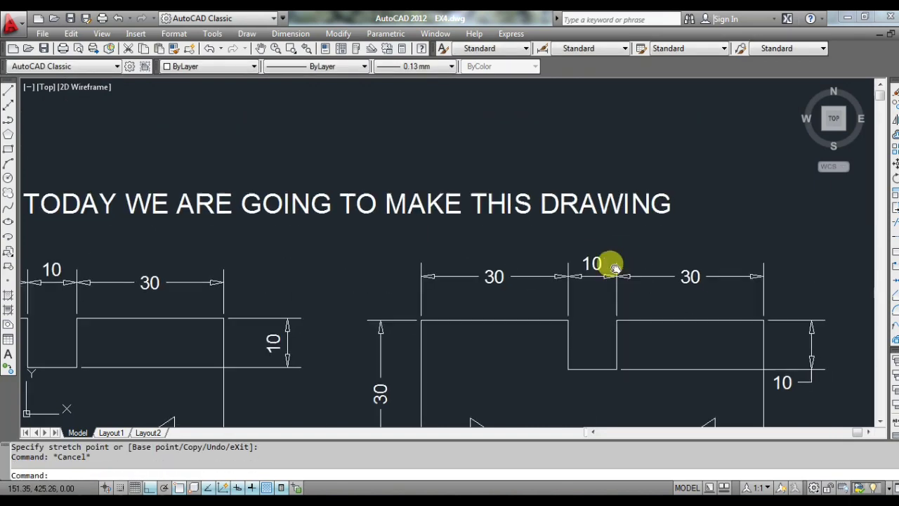
Move the right vertical 10 dimension's text above its dimension line.
middle_drag(614, 267, 572, 227)
middle_drag(720, 246, 658, 203)
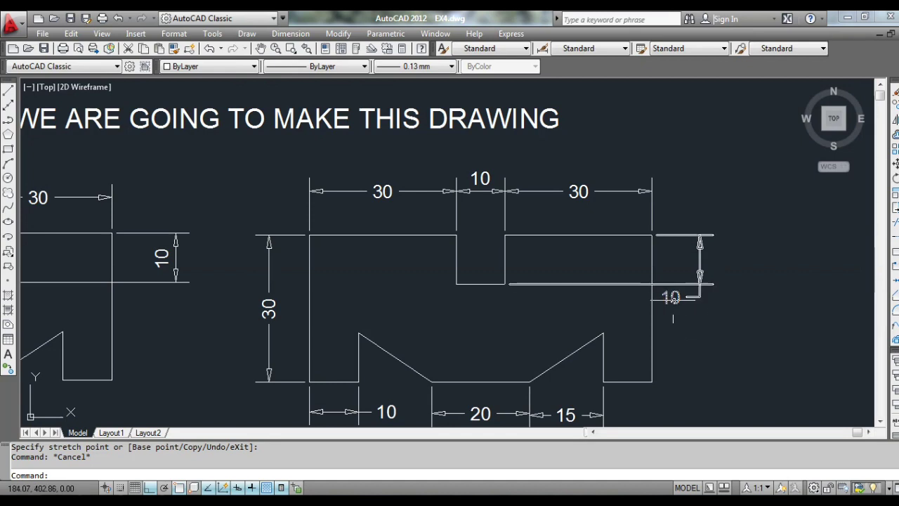
click(672, 297)
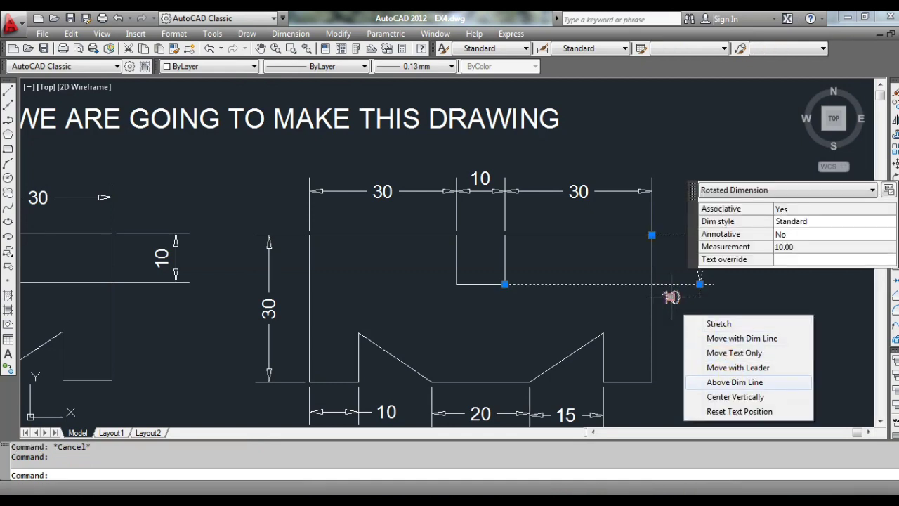
click(734, 381)
key(Escape)
scroll(729, 370, down, 2)
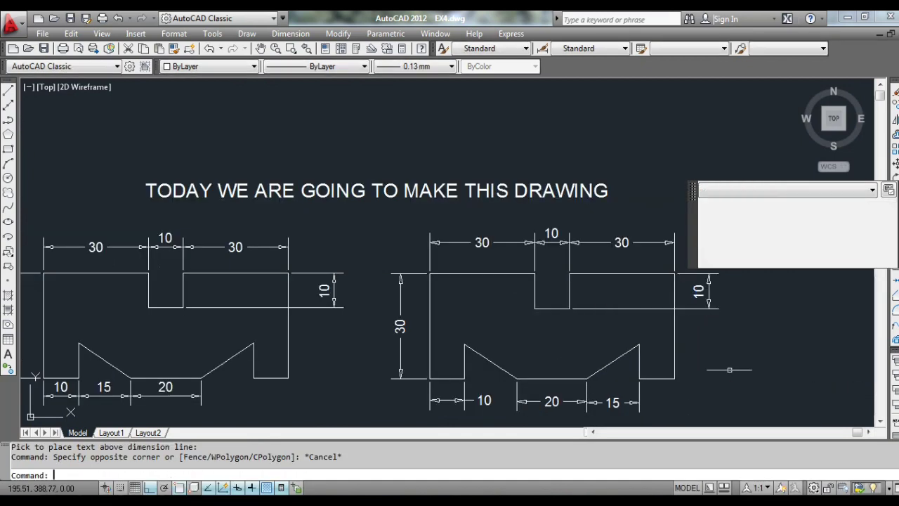
key(Escape)
middle_drag(729, 369, 728, 324)
Use MATCHPROP to copy the right-side 10 dimension's properties onto the bottom-left 10 dimension.
text(ma)
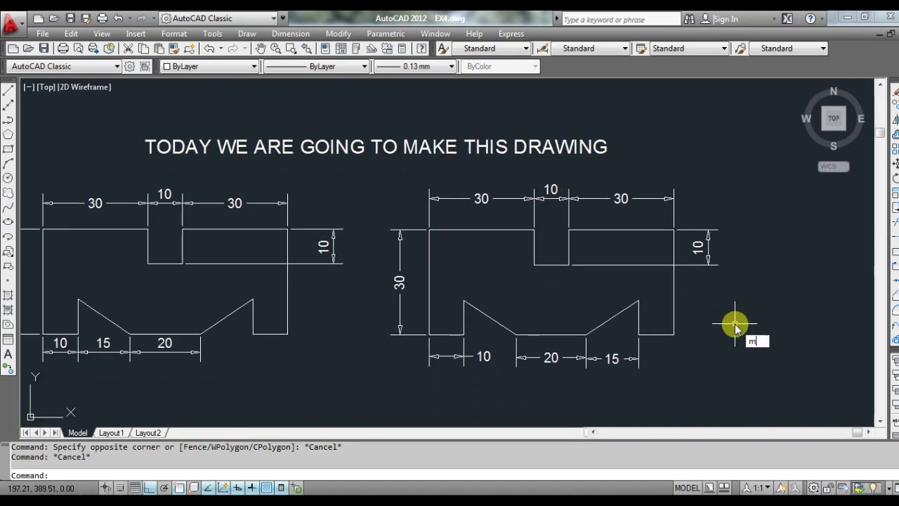
key(Return)
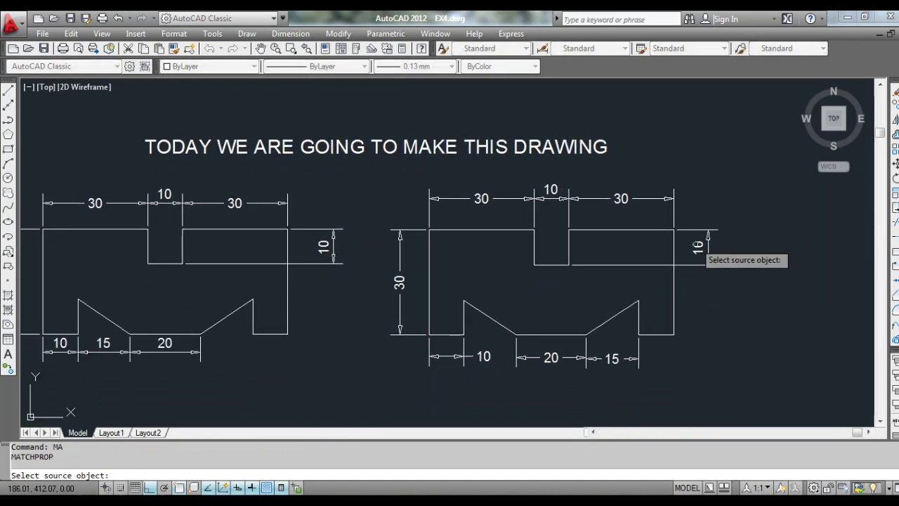
click(697, 247)
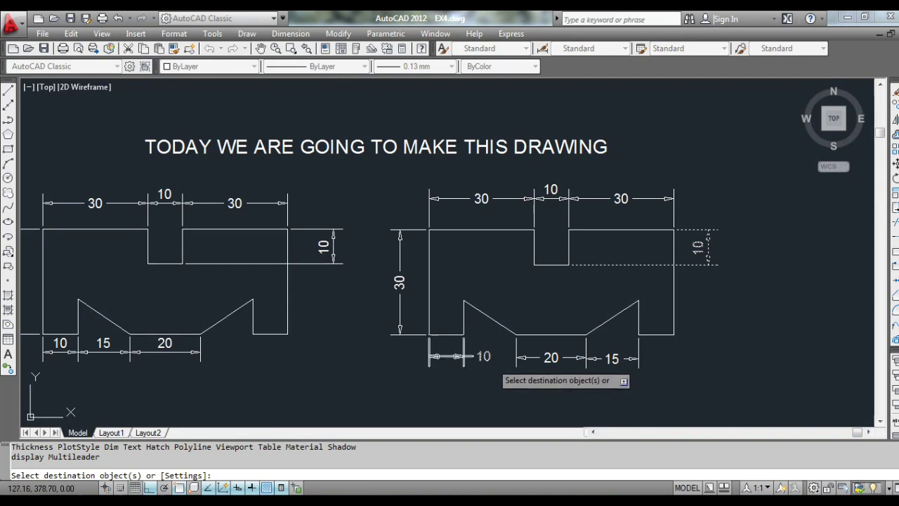
click(487, 358)
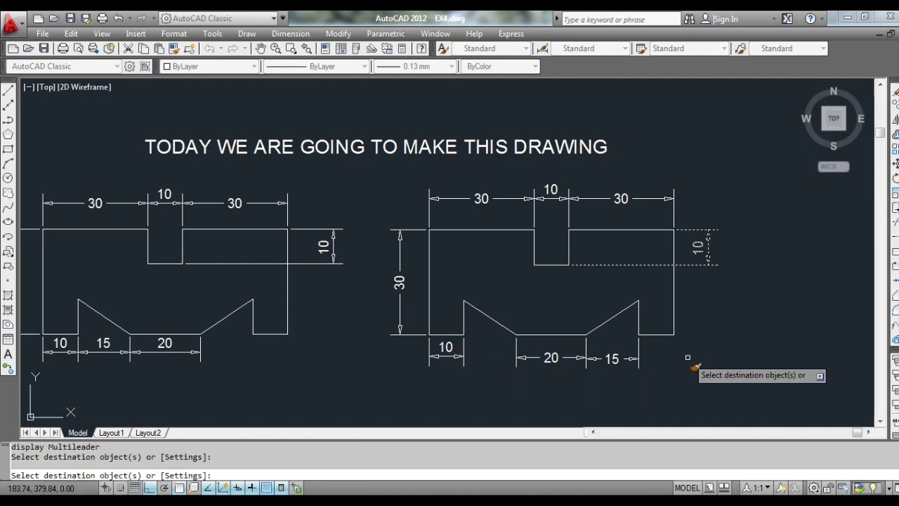
key(Escape)
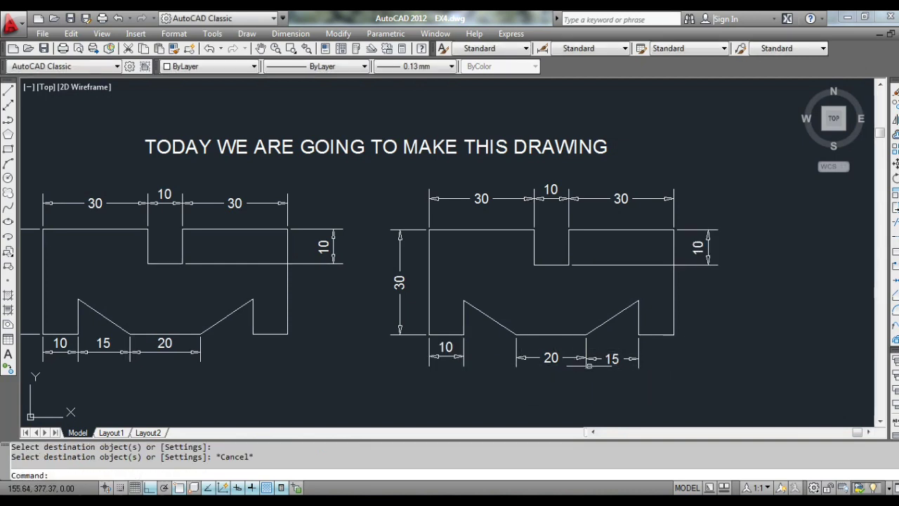
Stretch the 15 dimension line level with the 20 dimension so their arrowheads meet.
scroll(589, 363, up, 2)
scroll(568, 368, up, 3)
scroll(578, 361, up, 1)
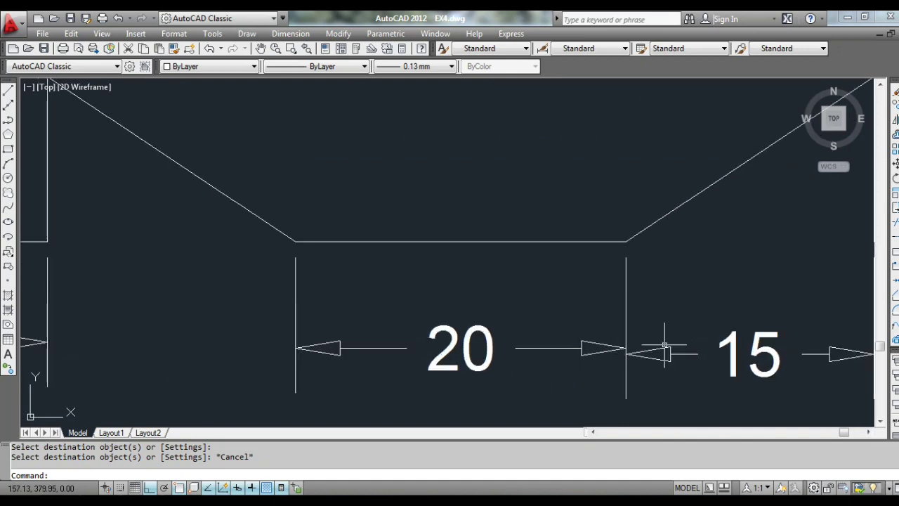
scroll(664, 345, up, 4)
click(587, 370)
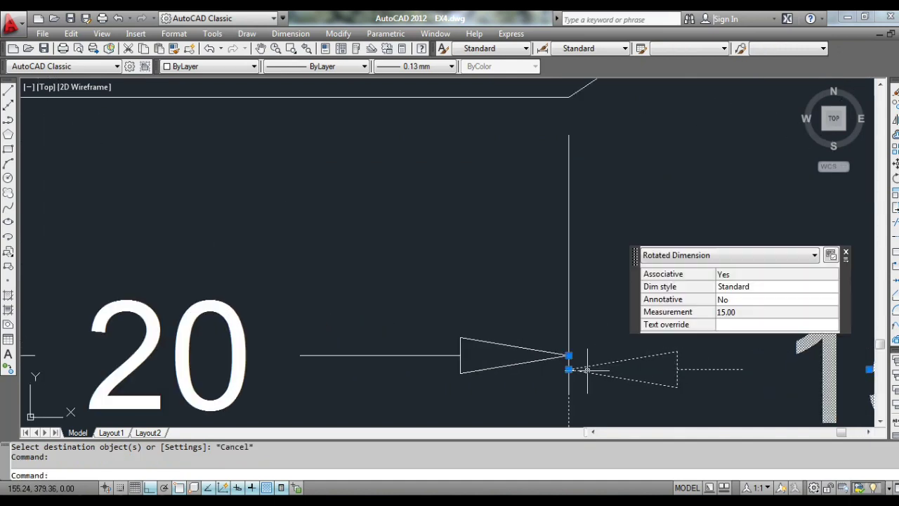
click(568, 369)
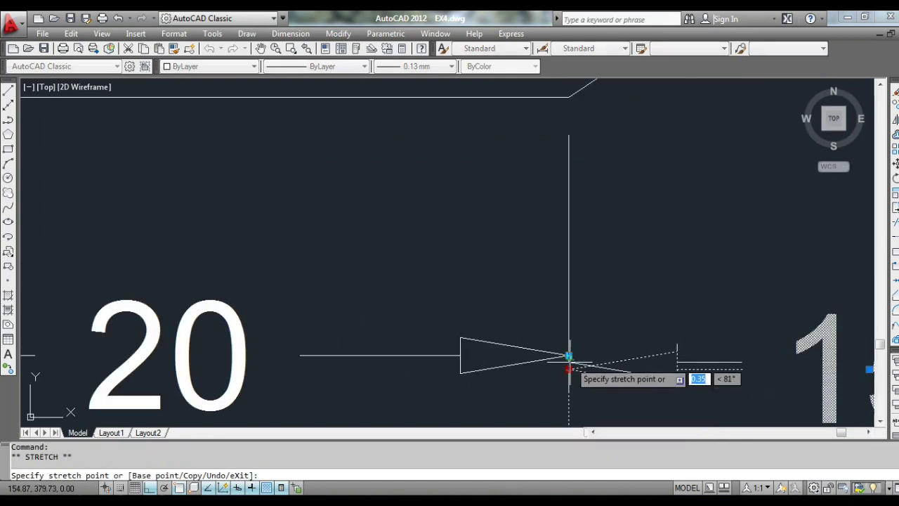
click(568, 356)
double_click(660, 344)
click(660, 344)
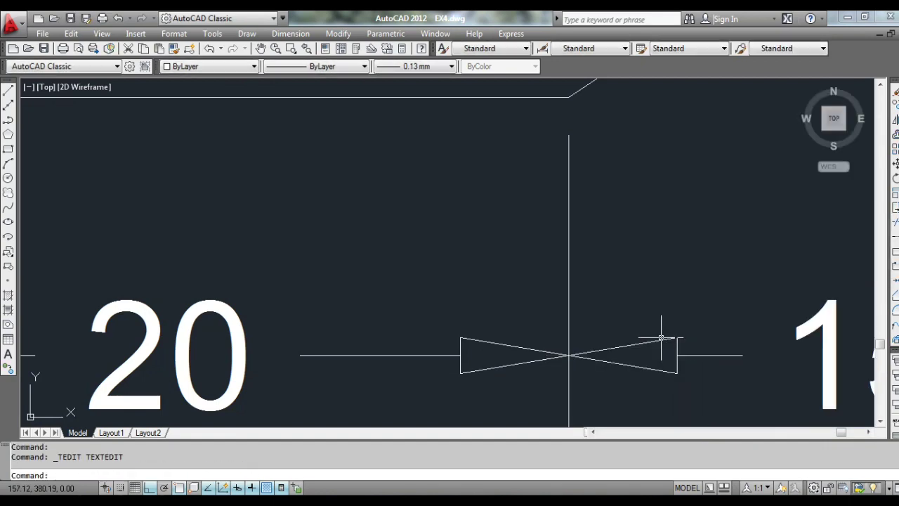
key(Escape)
scroll(660, 338, down, 3)
scroll(661, 340, down, 3)
scroll(663, 341, down, 2)
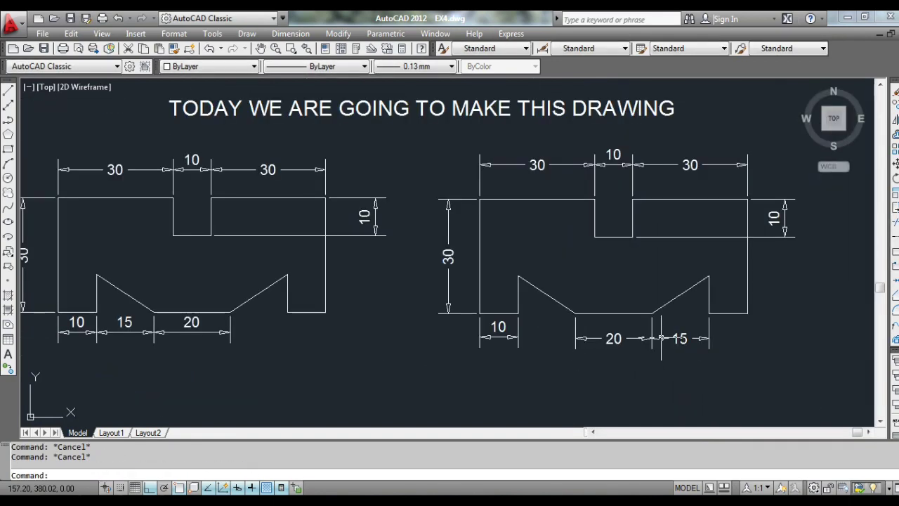
scroll(667, 341, down, 1)
scroll(592, 321, up, 1)
scroll(602, 307, up, 1)
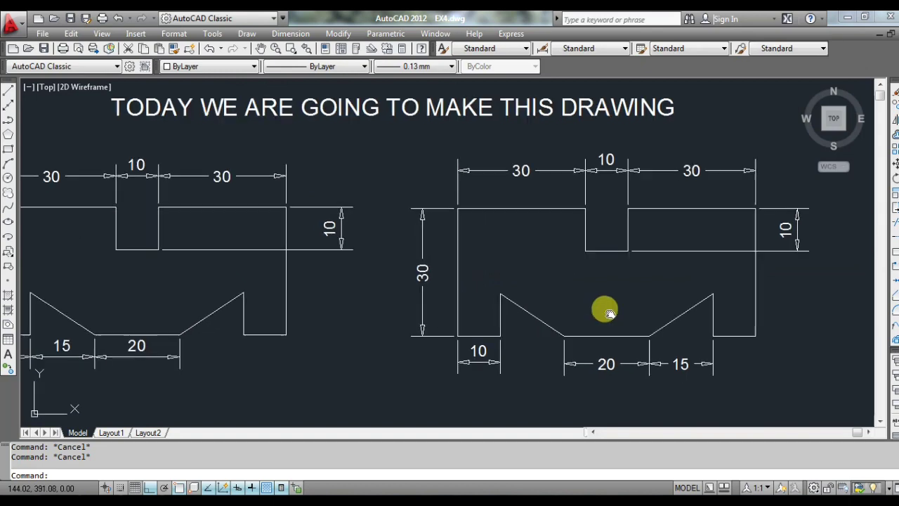
scroll(618, 302, down, 2)
scroll(635, 298, down, 1)
scroll(593, 300, up, 1)
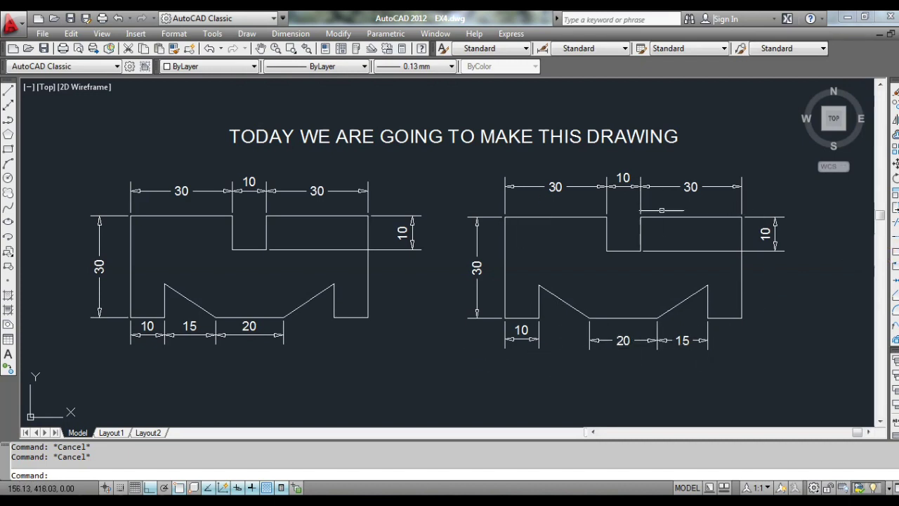
middle_drag(741, 222, 745, 189)
middle_drag(695, 307, 687, 321)
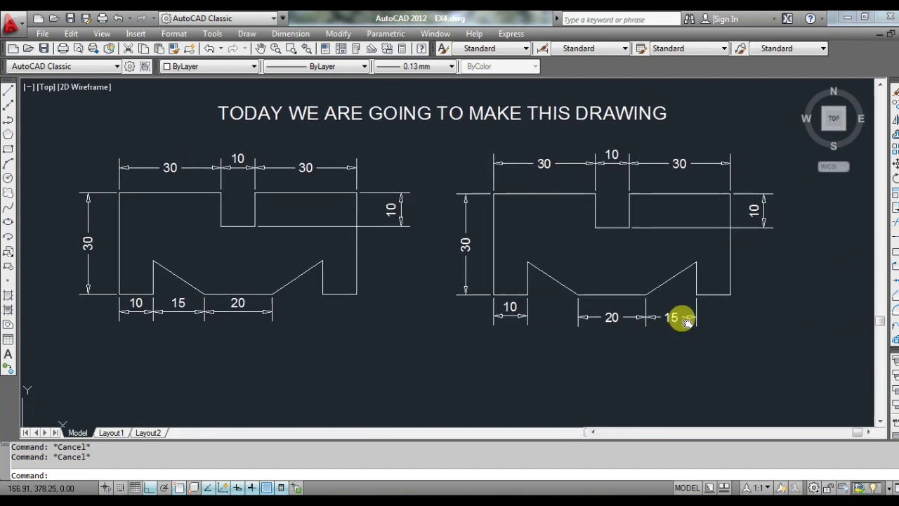